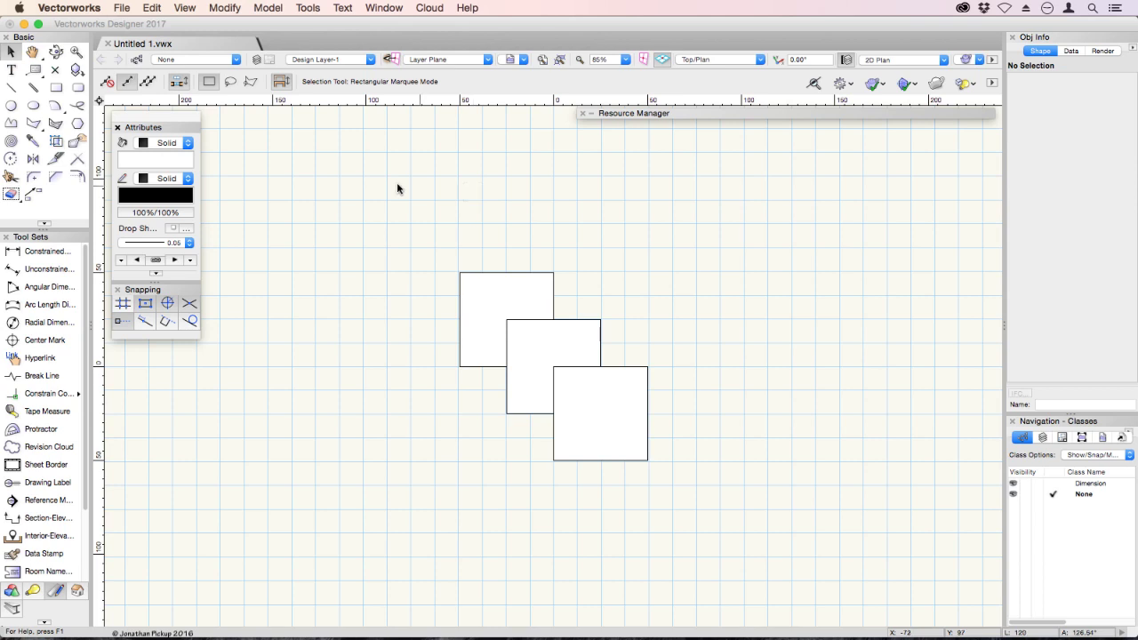
left_click(151, 129)
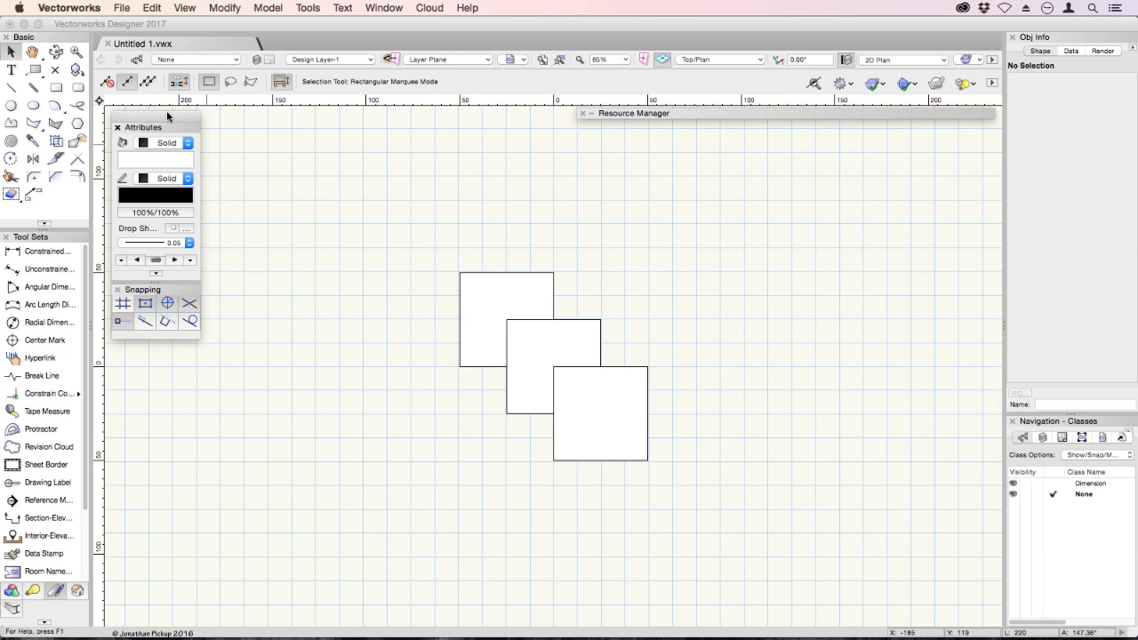
left_click(373, 9)
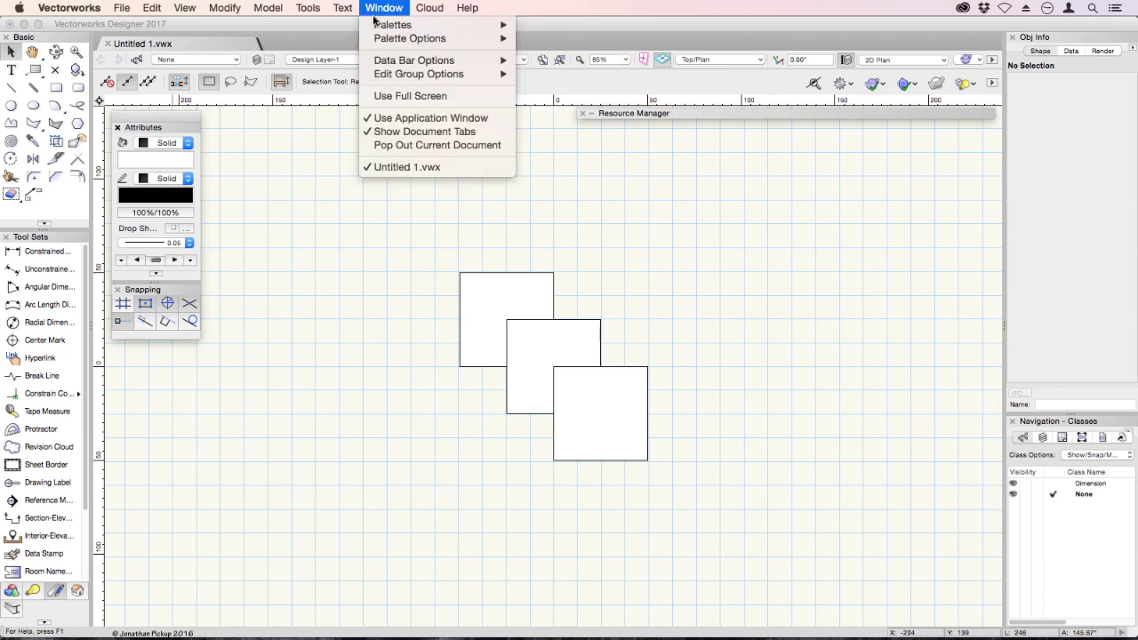
mouse_move(377, 26)
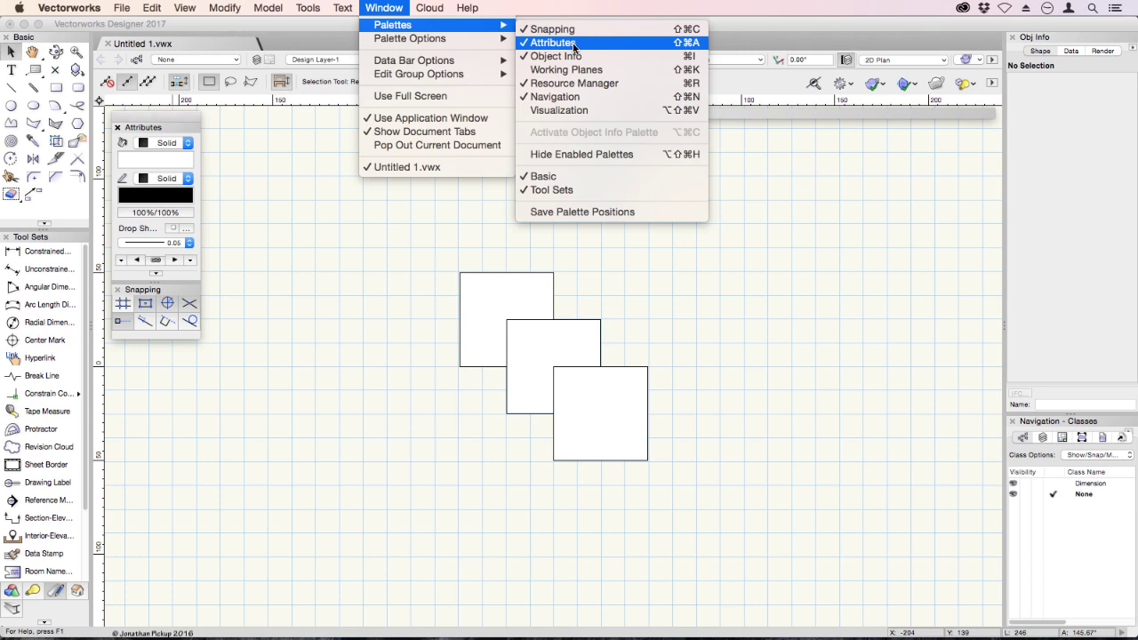
left_click(377, 7)
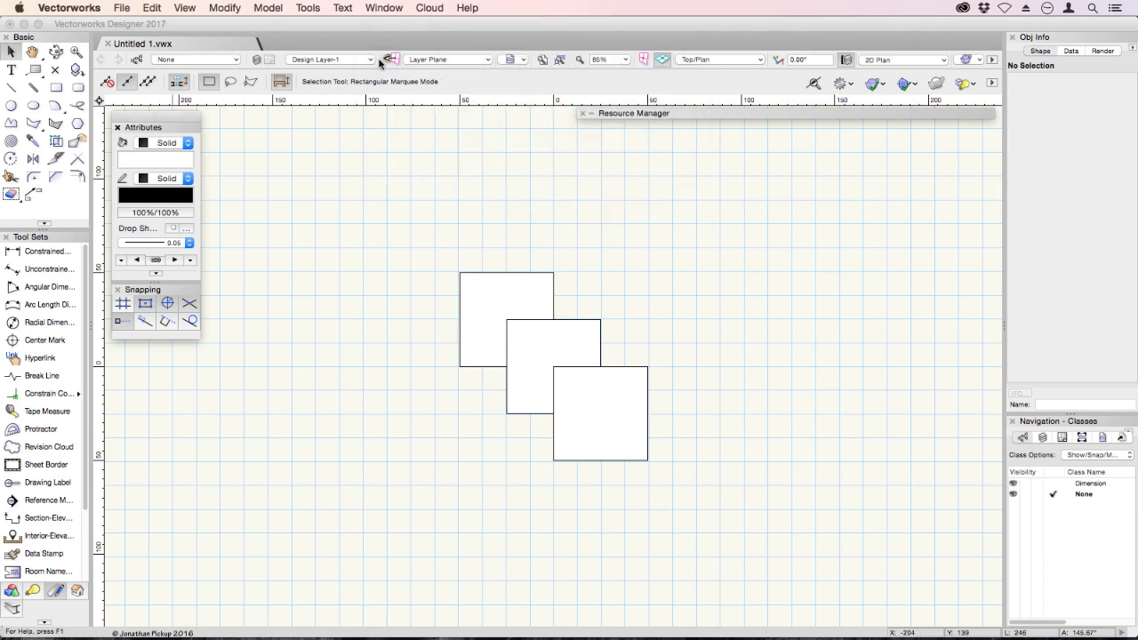
- Select the upper-left square, switch its fill style to None, and set it back to Solid
left_click(471, 302)
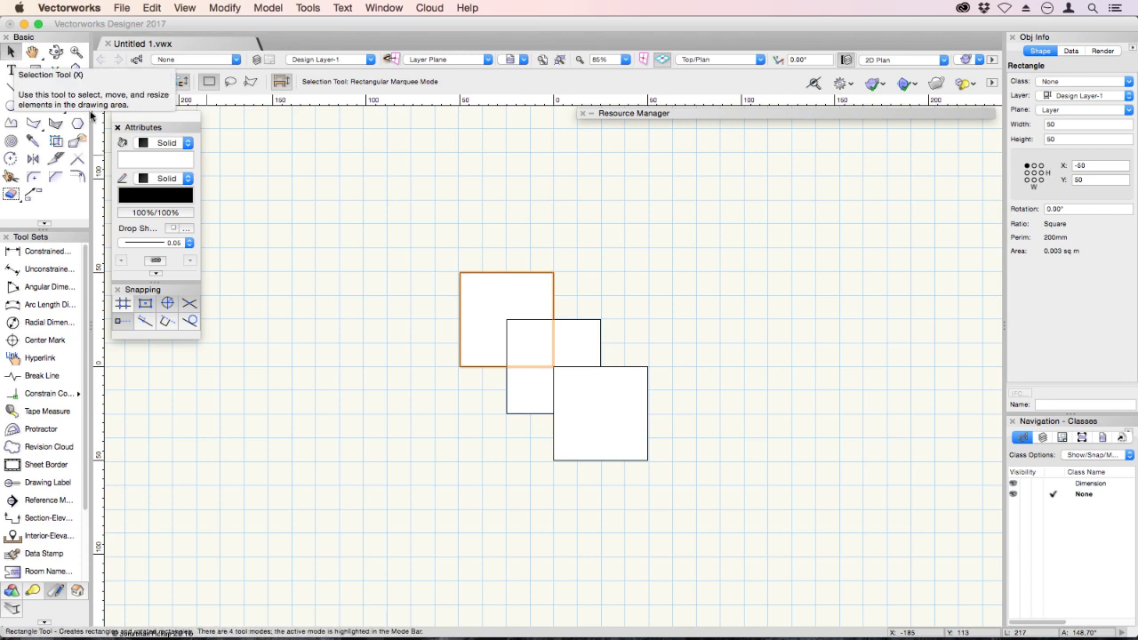
left_click(182, 143)
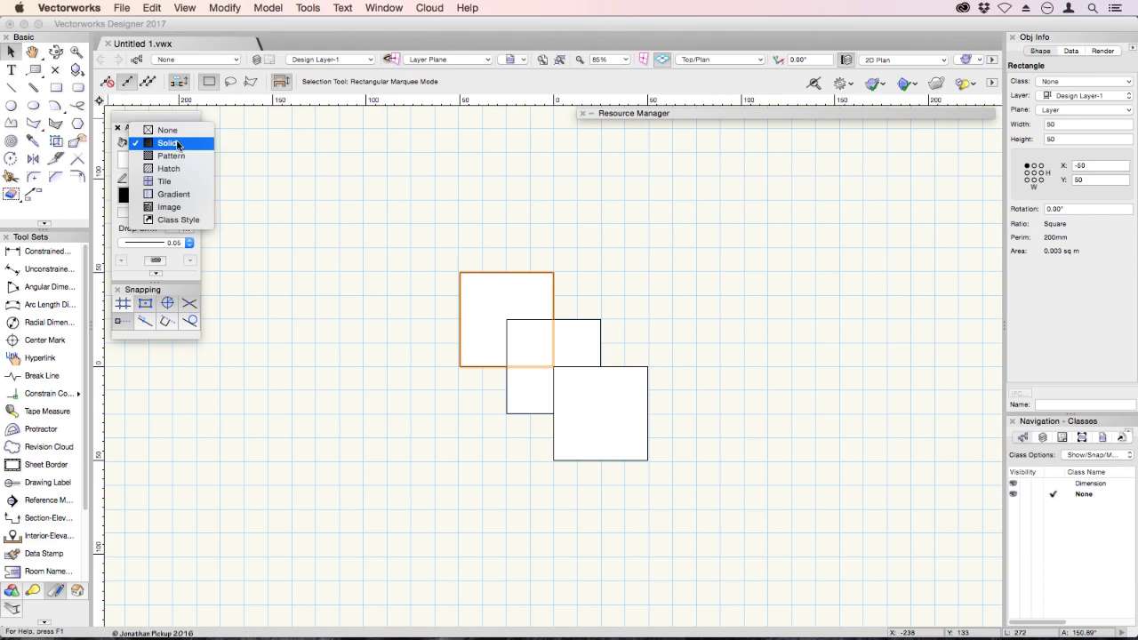
left_click(169, 130)
left_click(172, 142)
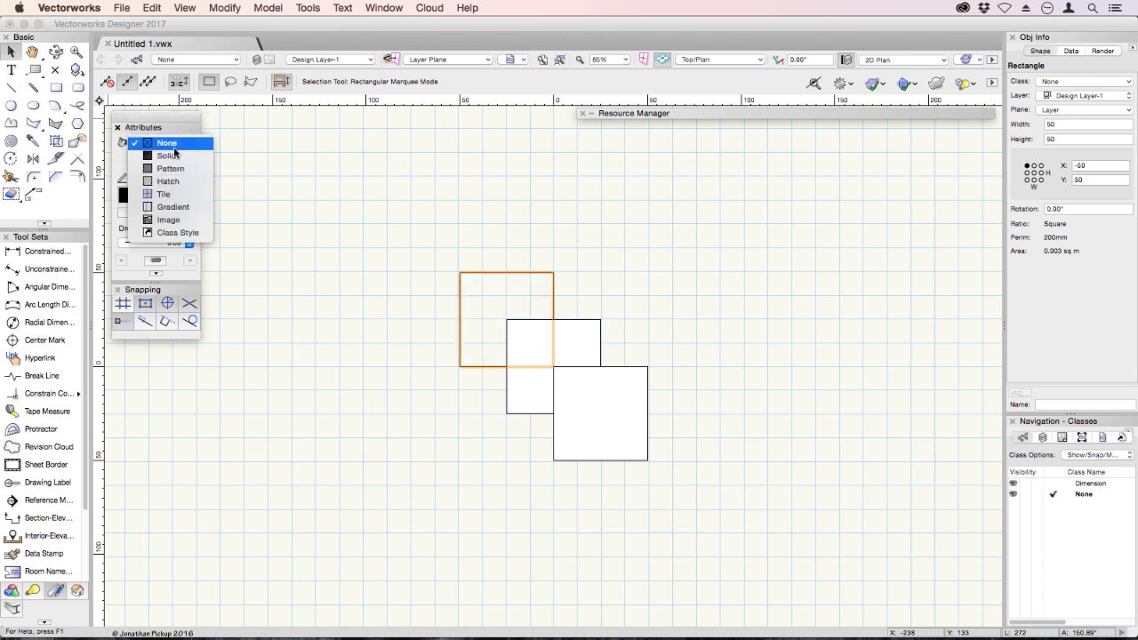
left_click(174, 155)
- Give the selected upper-left square a light grey solid fill colour
left_click(177, 147)
left_click(172, 144)
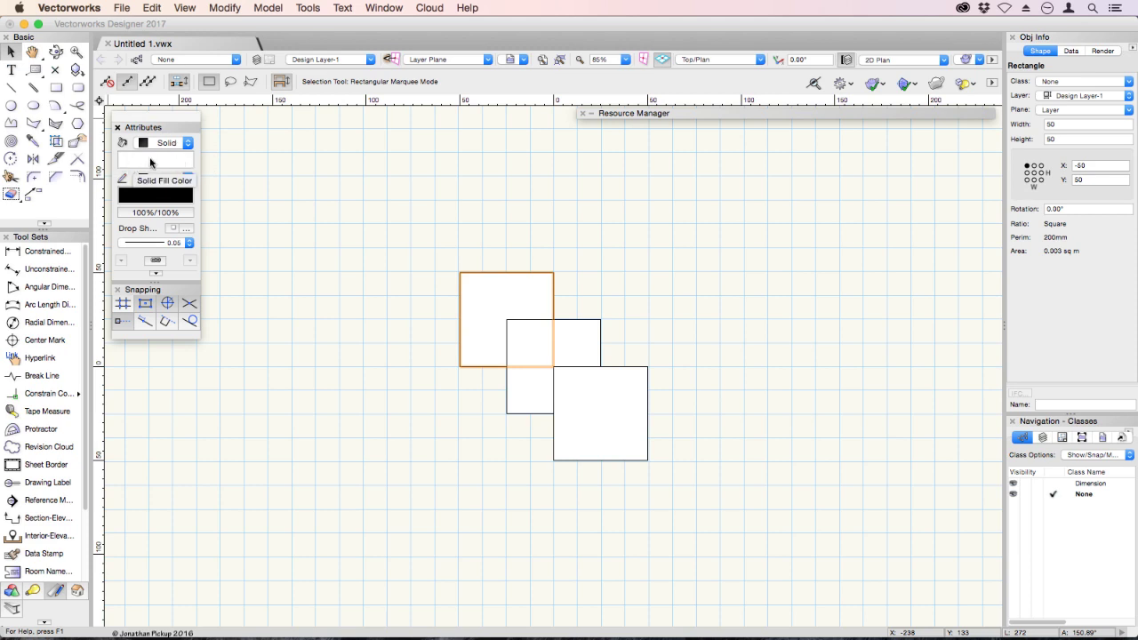
left_click(148, 166)
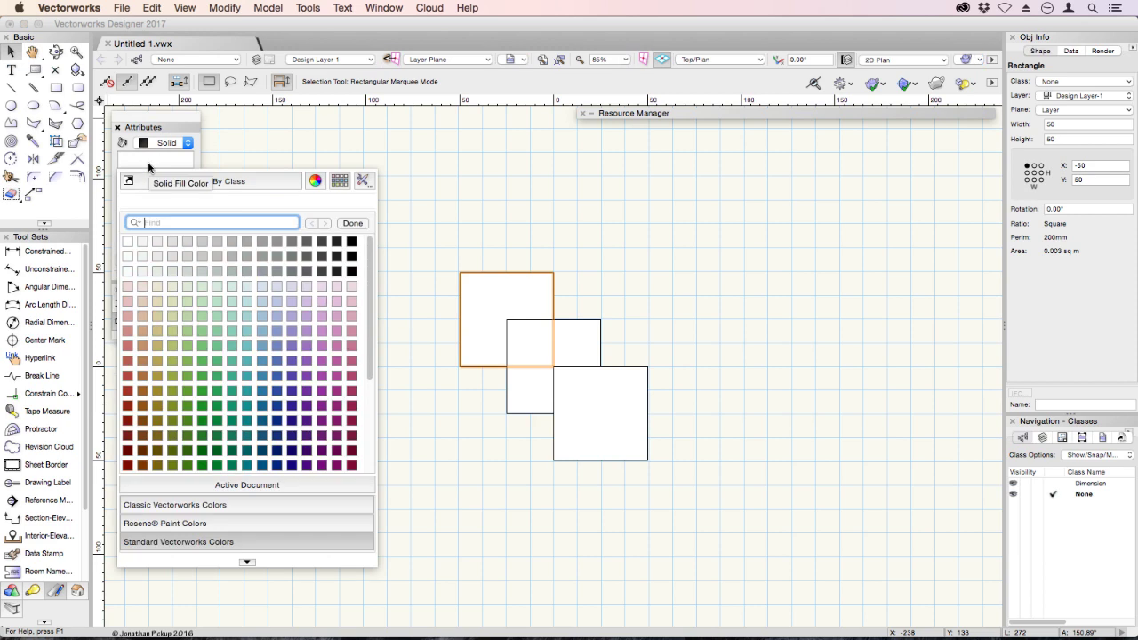
left_click(139, 221)
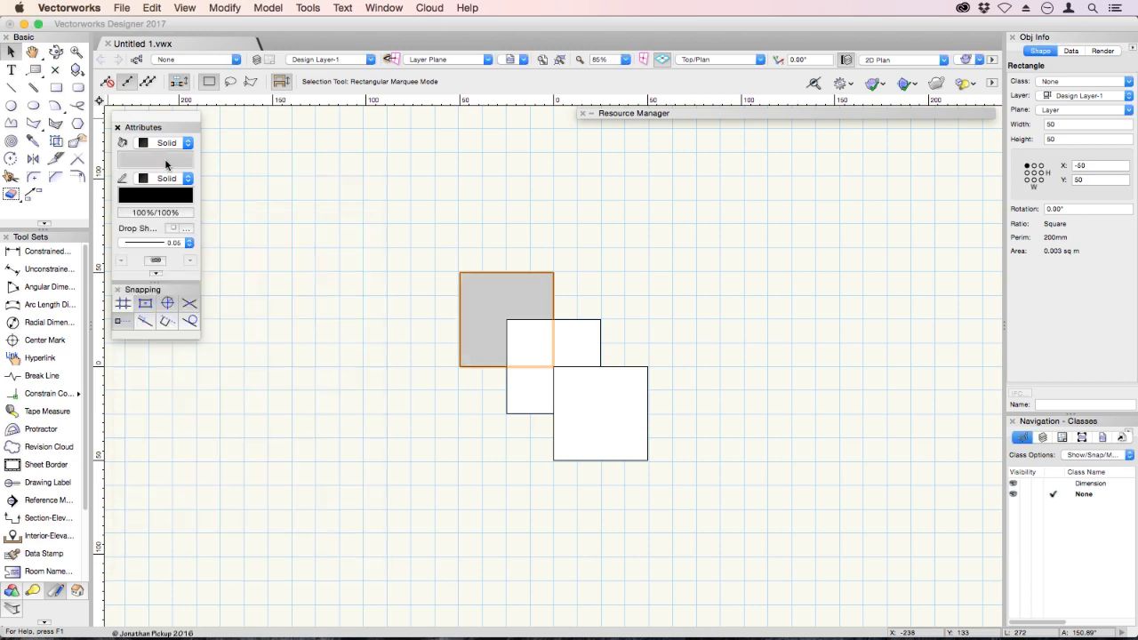
- Open the Color Palette Manager from the fill colour picker and activate the Pittsburgh® Paints Colors palette
left_click(167, 166)
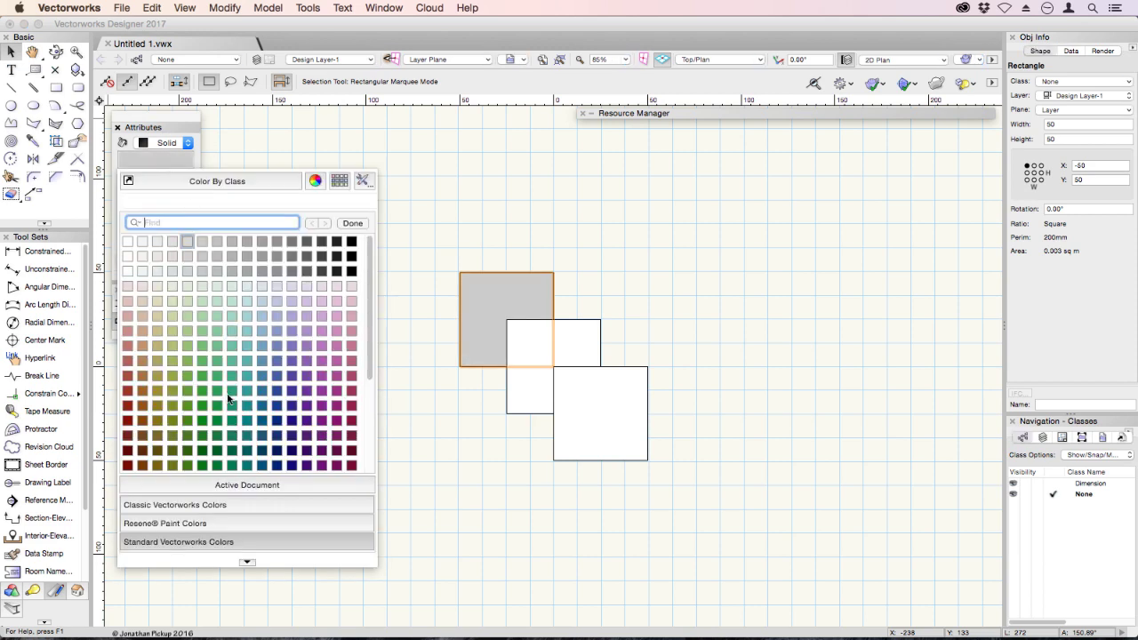
left_click(198, 543)
left_click(363, 182)
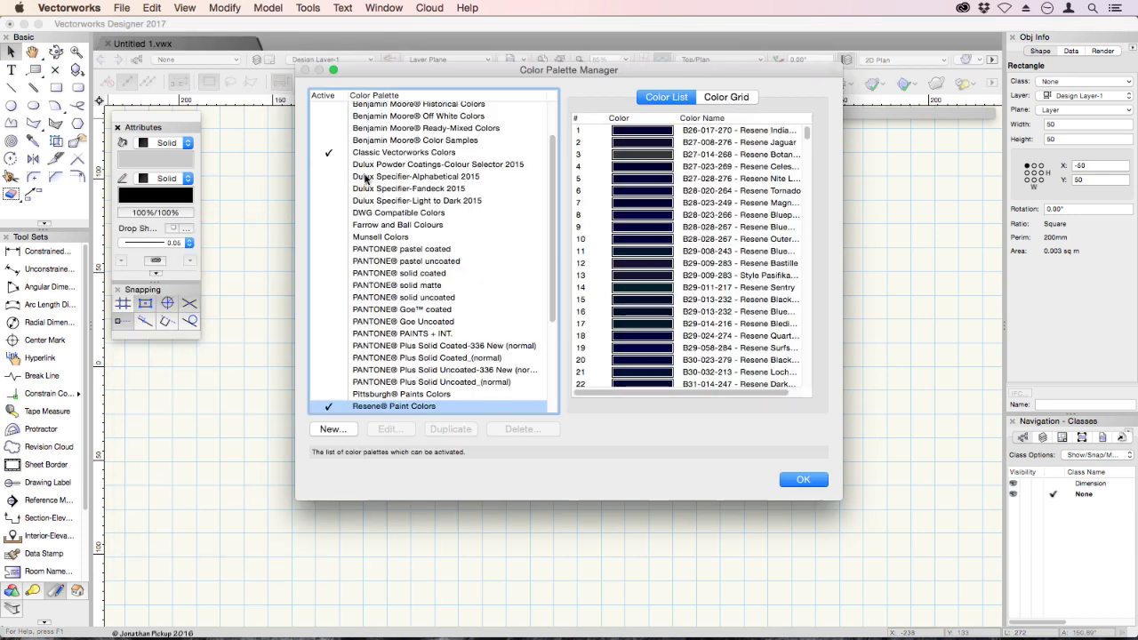
left_click(329, 395)
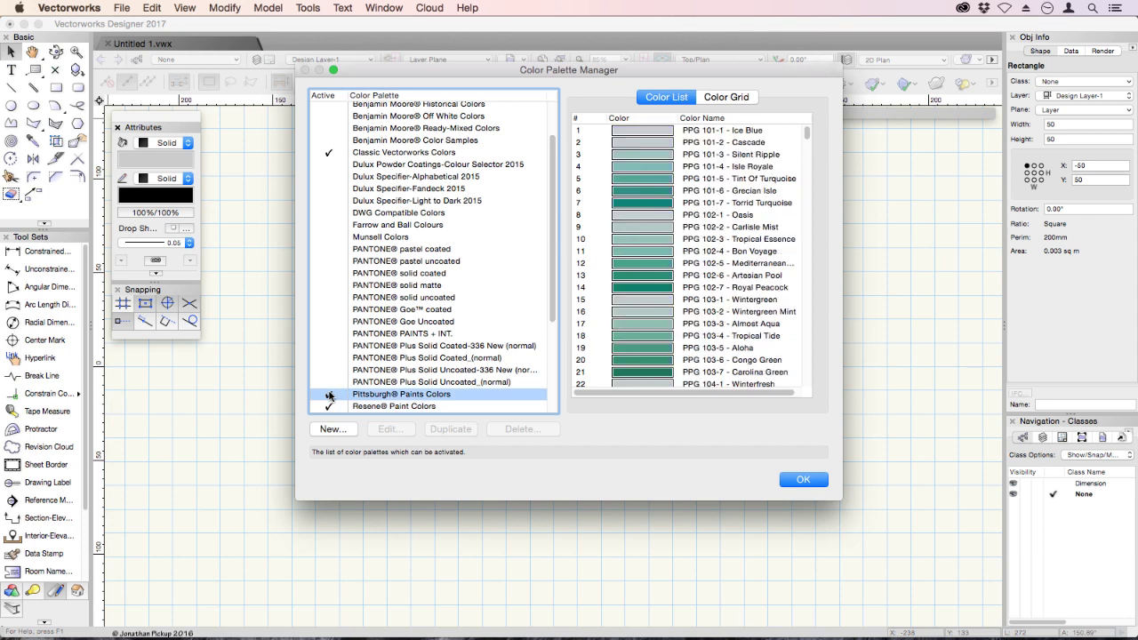
- Deactivate the Resene® Paint Colors and Pittsburgh® Paints Colors palettes and accept the palette settings
left_click(328, 408)
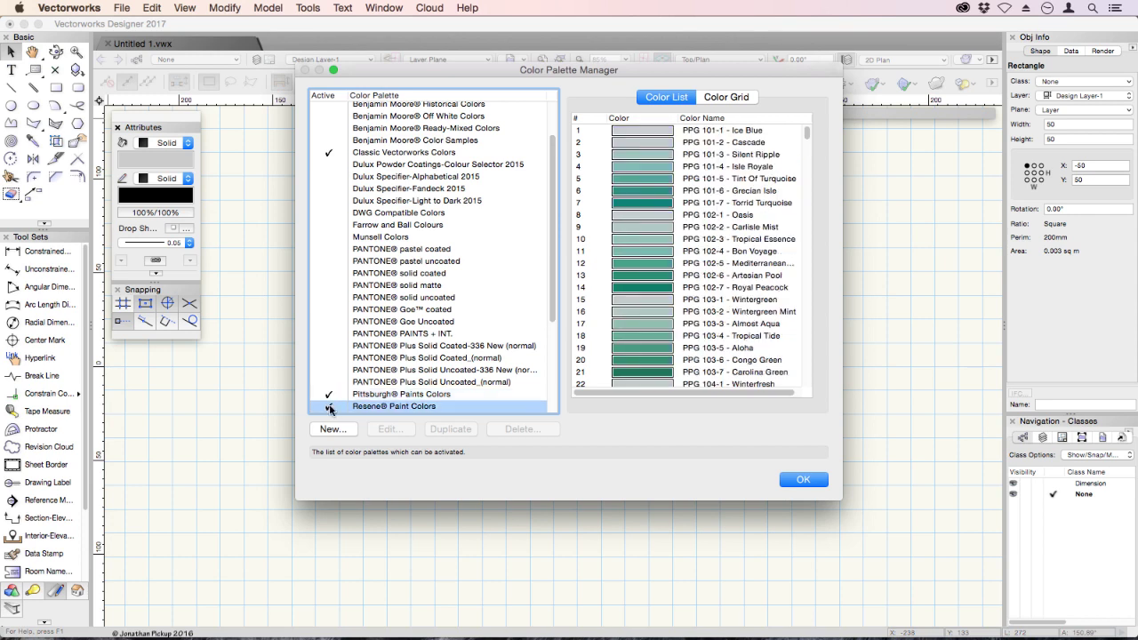
left_click(327, 406)
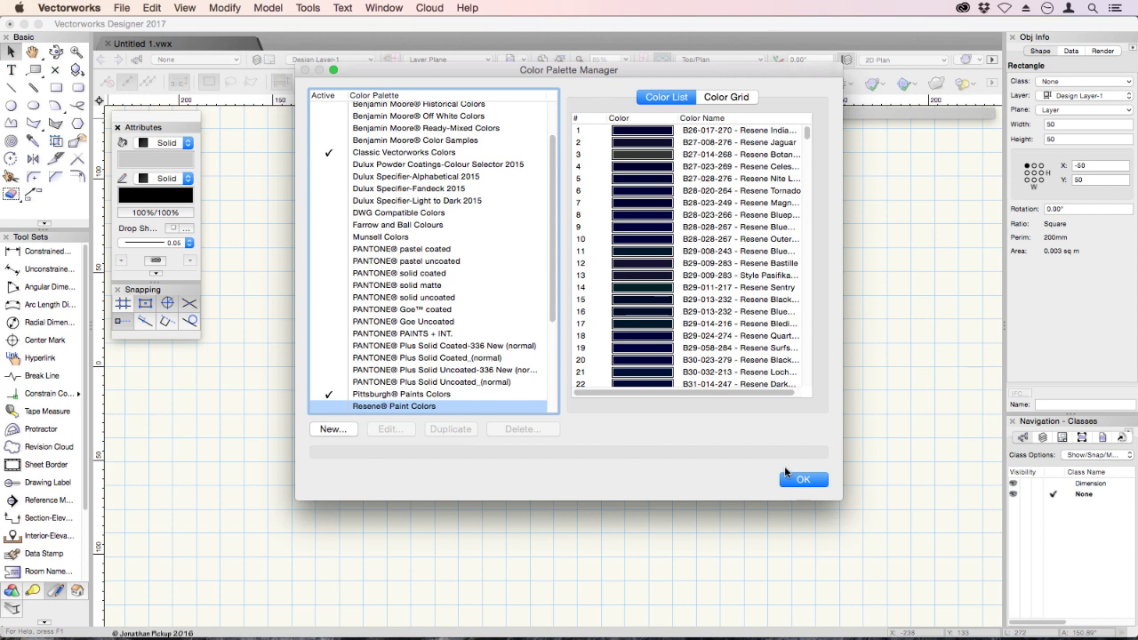
left_click(328, 396)
scroll(551, 127, "up", 3)
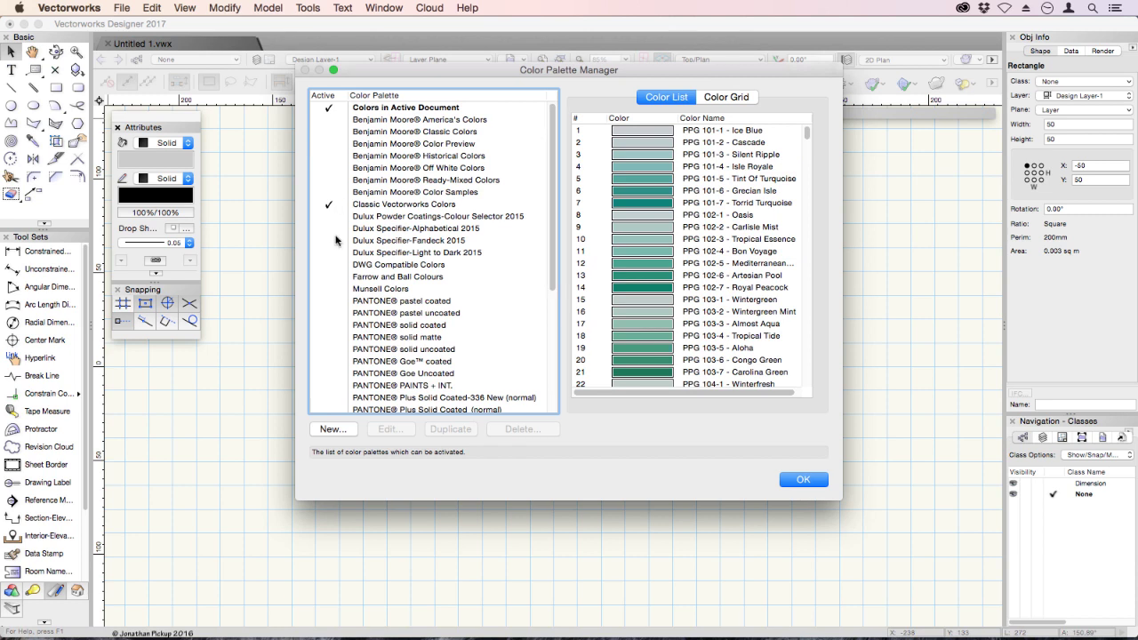
left_click(803, 480)
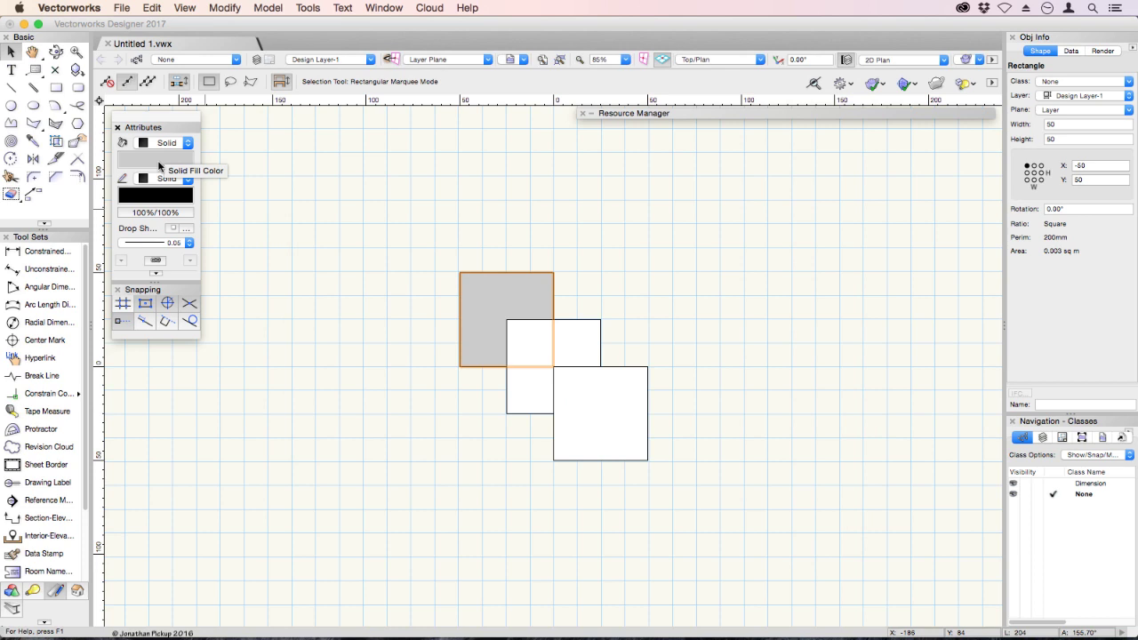
- Set the upper-left square's line thickness to 0.70 and turn on its drop shadow
left_click(181, 243)
left_click(194, 330)
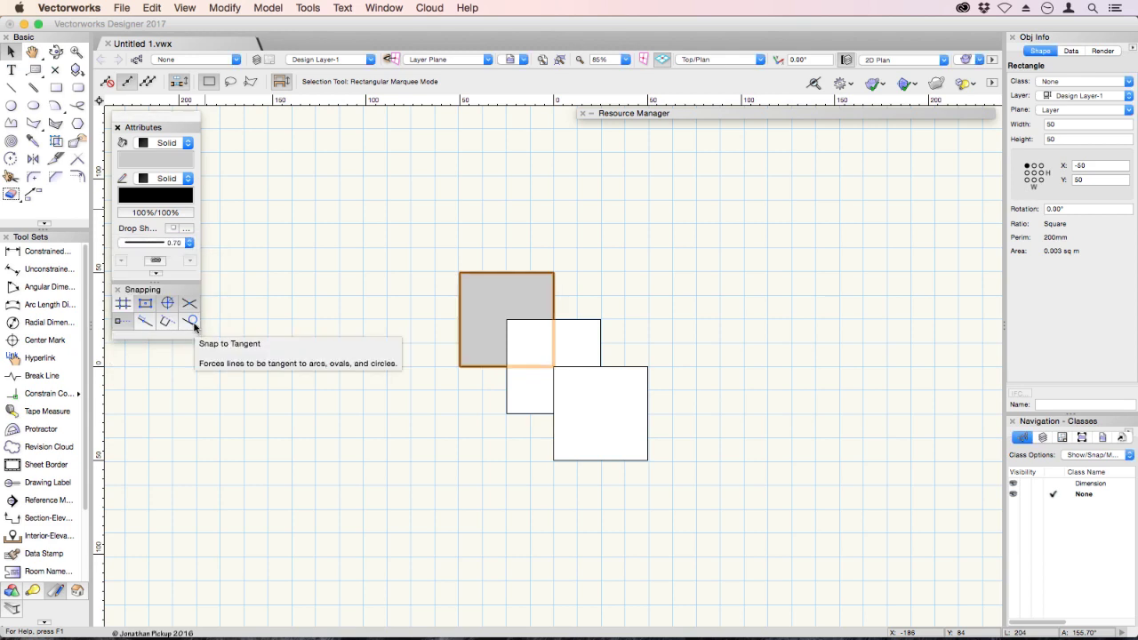
left_click(174, 229)
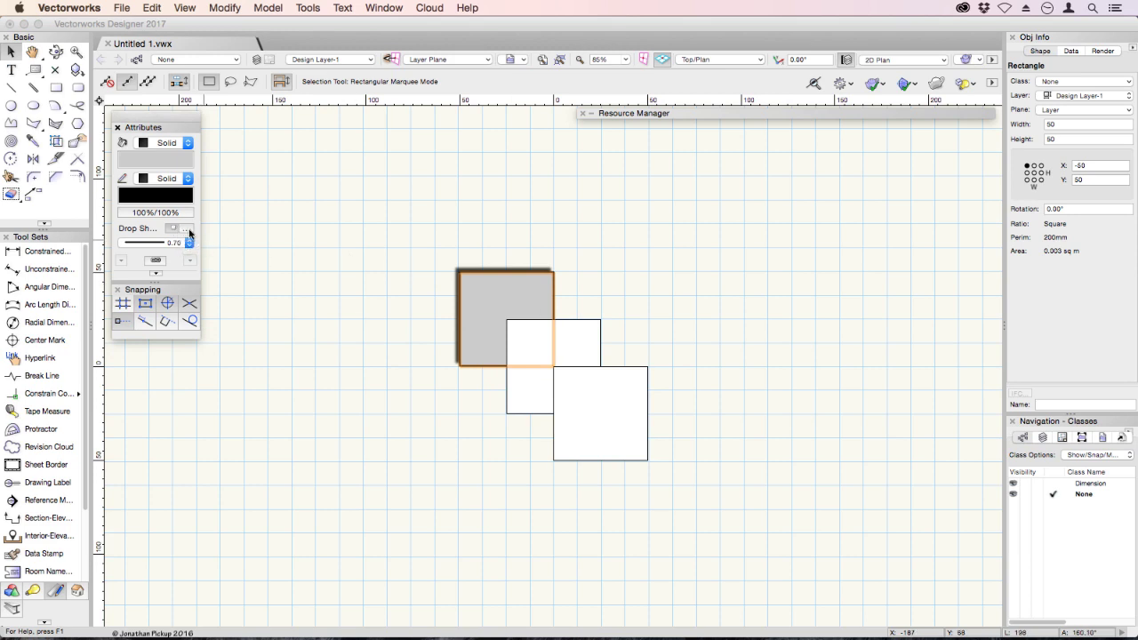
- Configure the square's drop shadow with an offset of 6 page units, an angle of 314° and a blur of 2, previewing before accepting
left_click(185, 228)
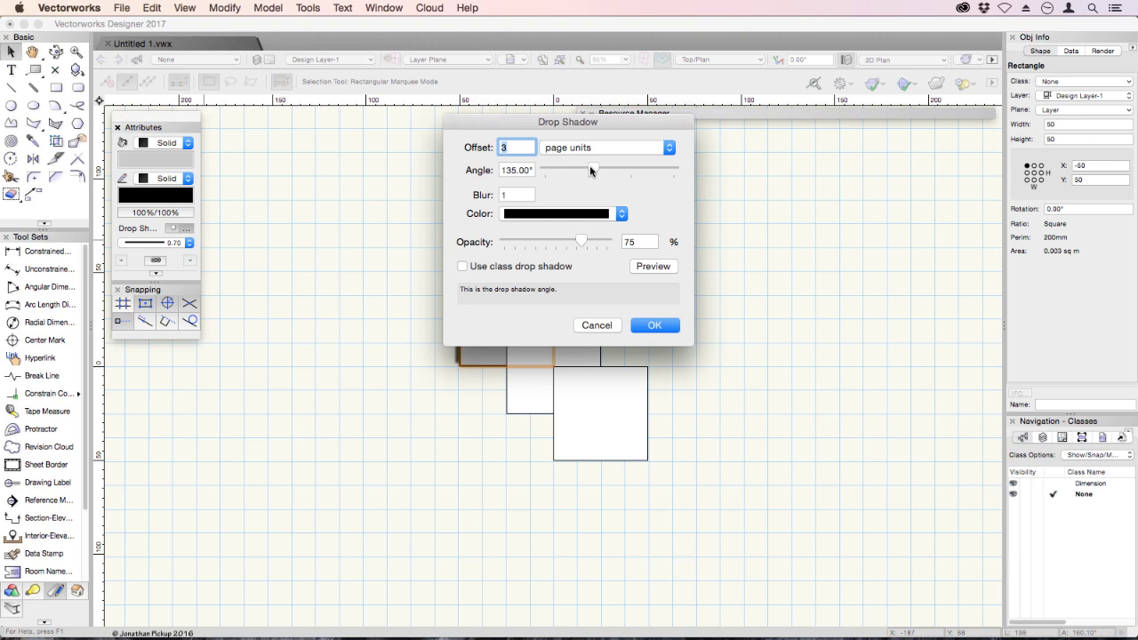
left_click_drag(593, 169, 658, 172)
type("6")
key("Tab")
key("Tab")
type("2")
left_click(654, 267)
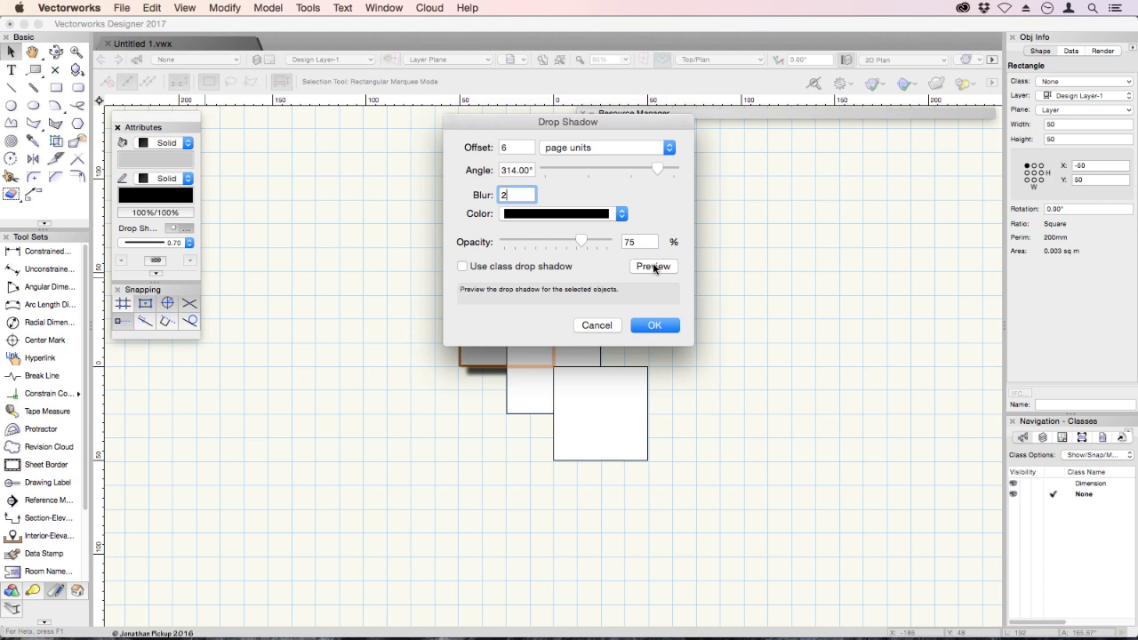
left_click(653, 266)
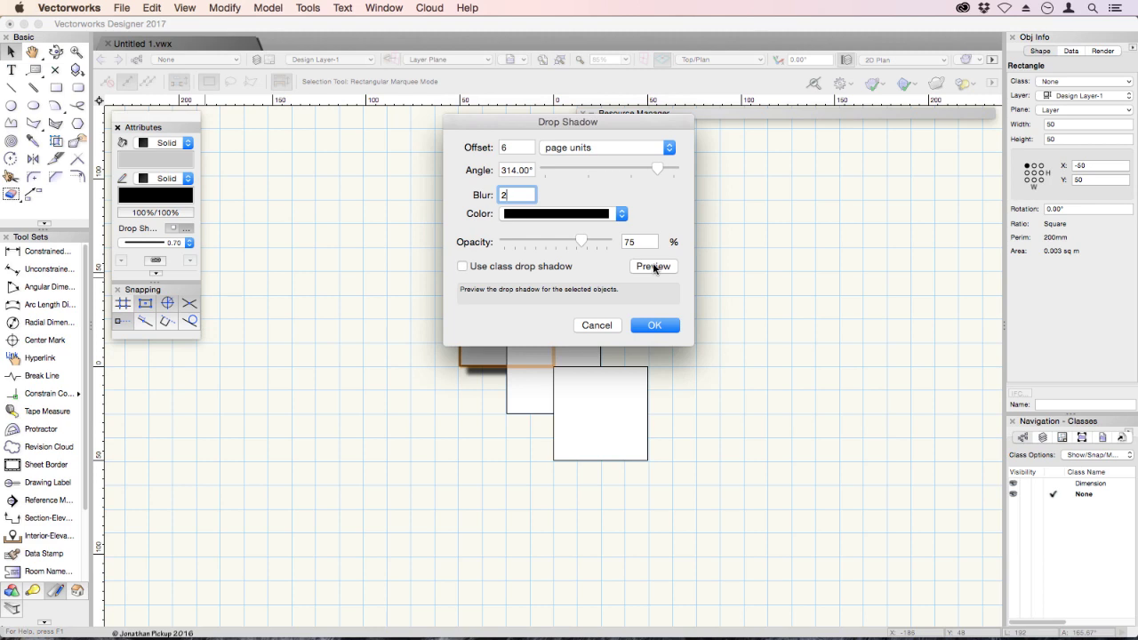
left_click(655, 326)
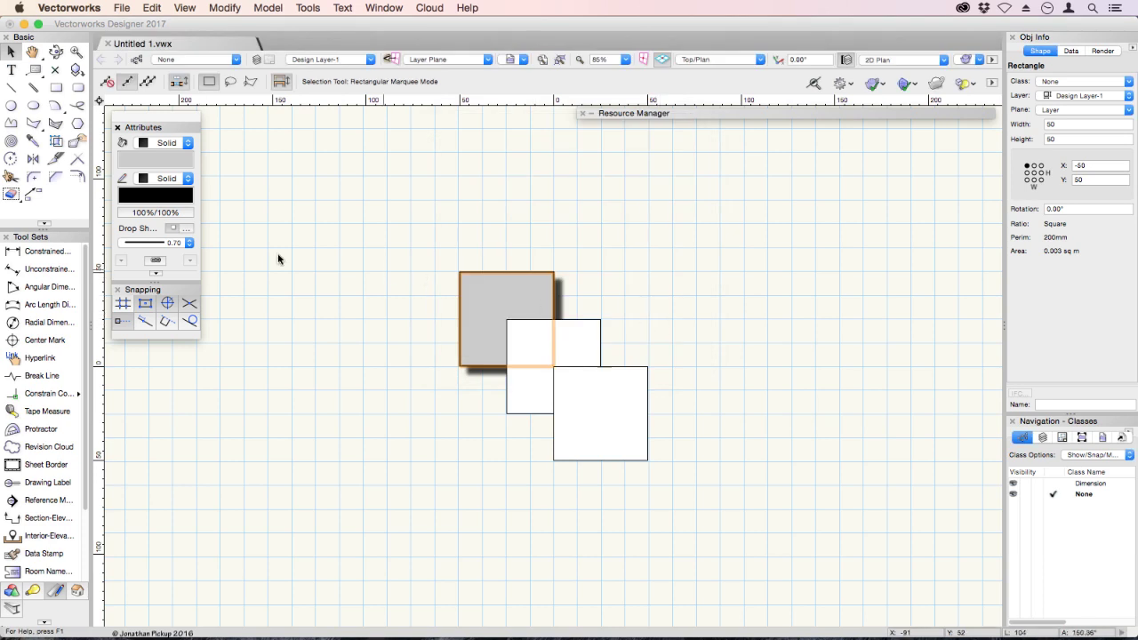
- Change the middle square's fill style to Hatch
left_click(541, 326)
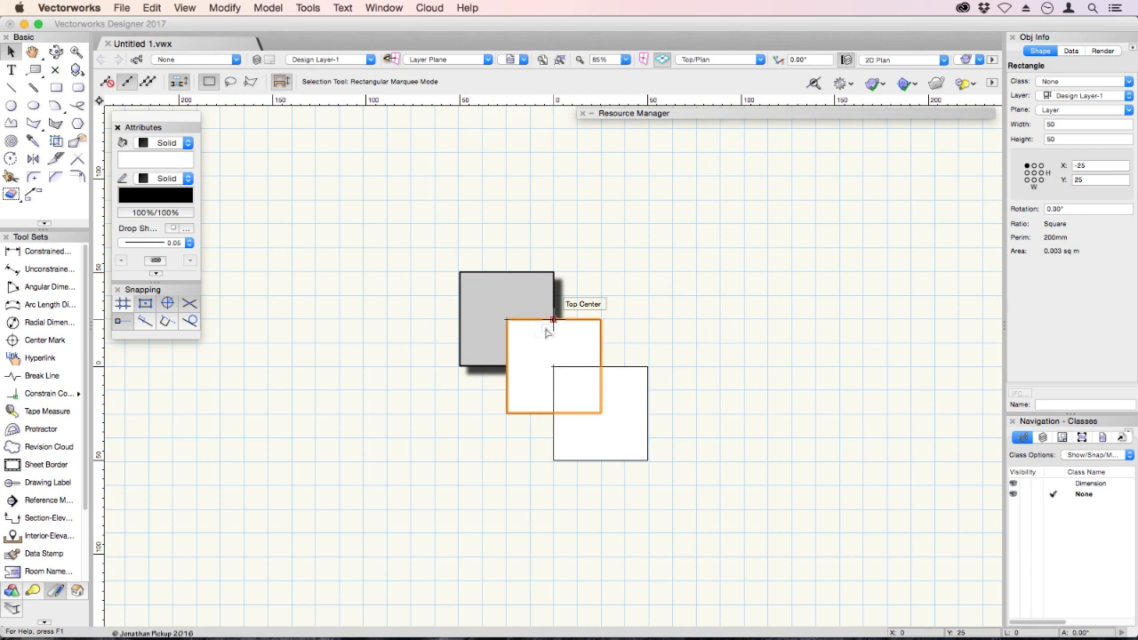
left_click(185, 144)
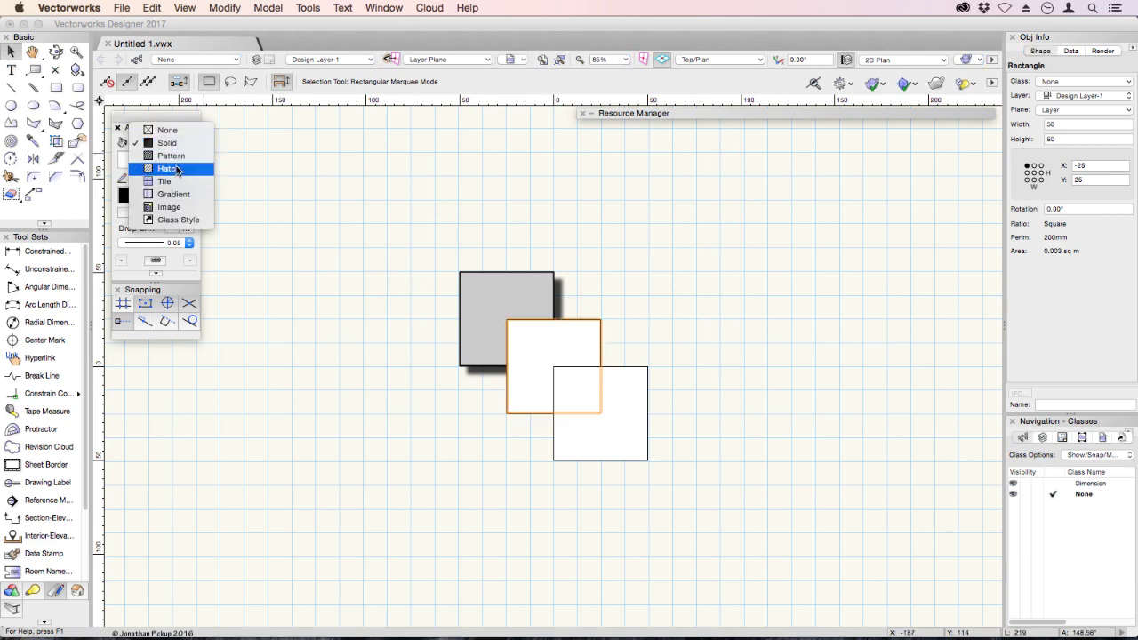
left_click(177, 169)
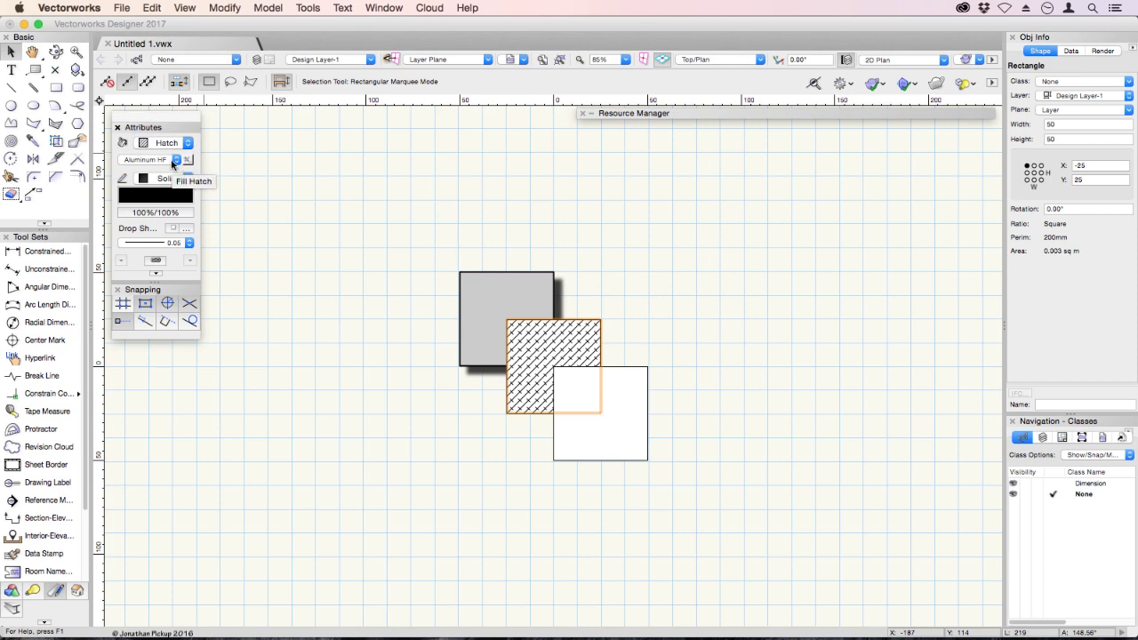
- Replace the middle square's hatch with Concrete HF from the Hatches_Default.vwx file in the default Vectorworks Libraries
left_click(175, 161)
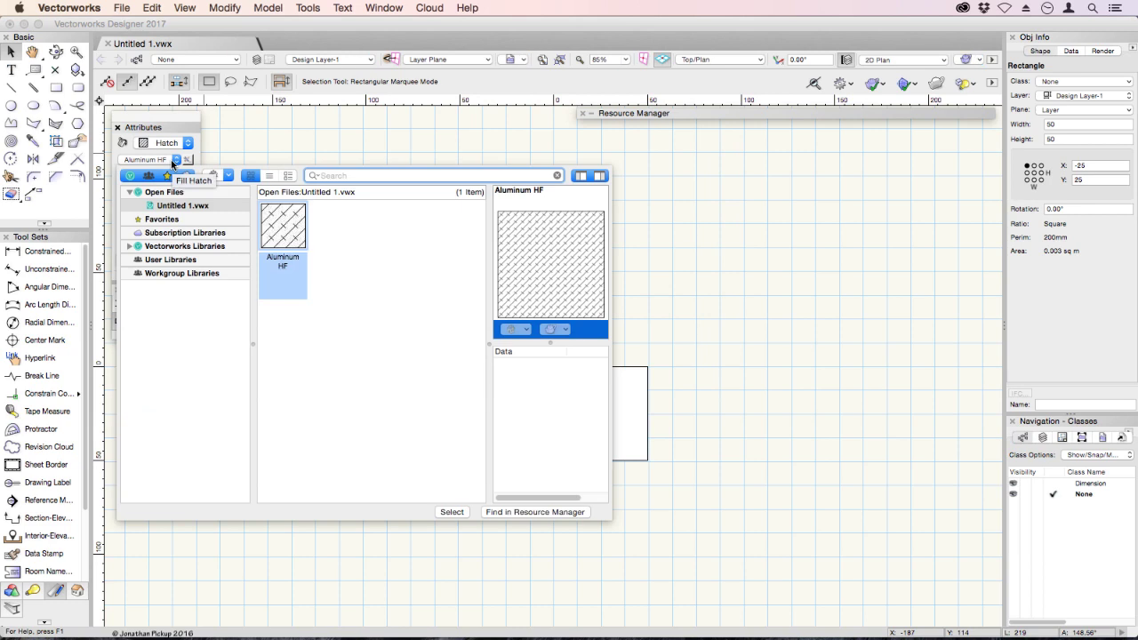
left_click(130, 247)
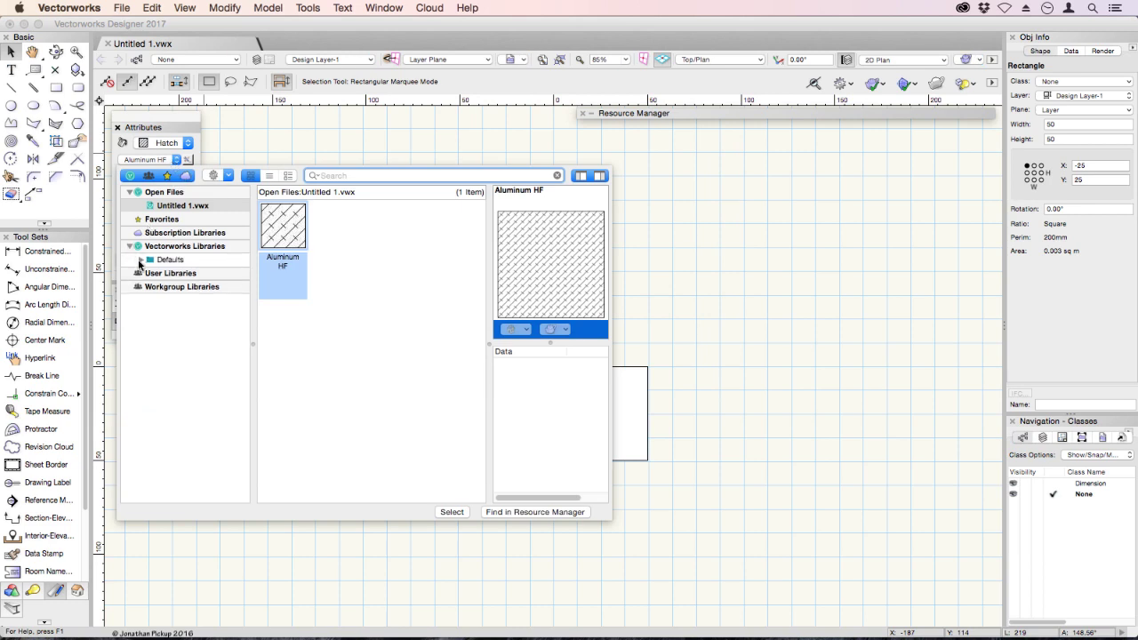
left_click(141, 260)
left_click(152, 274)
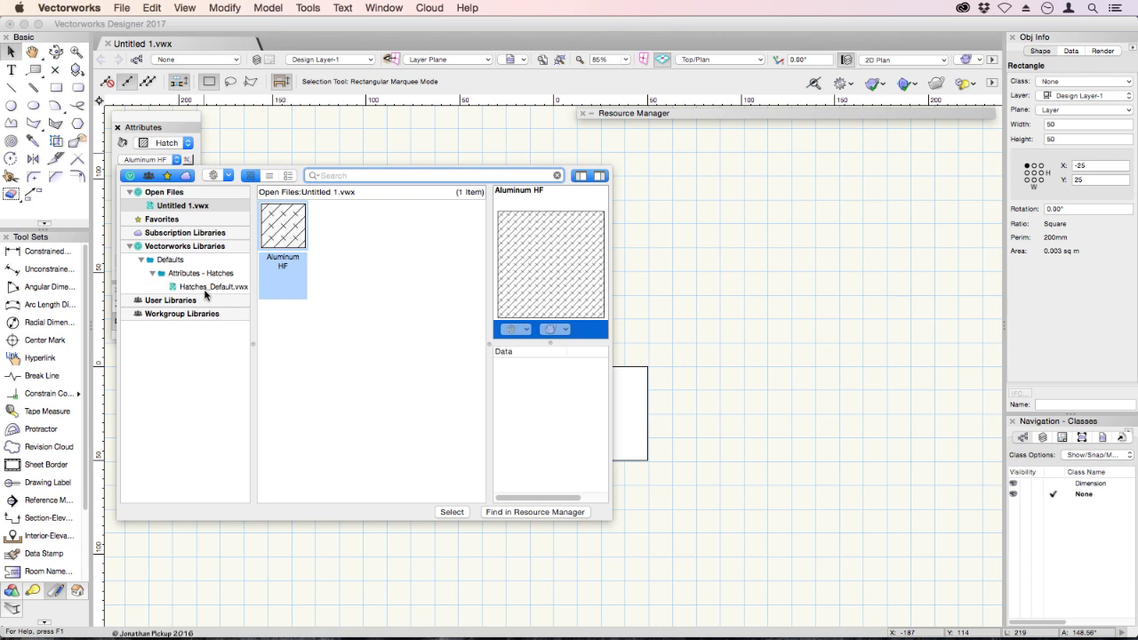
left_click(205, 288)
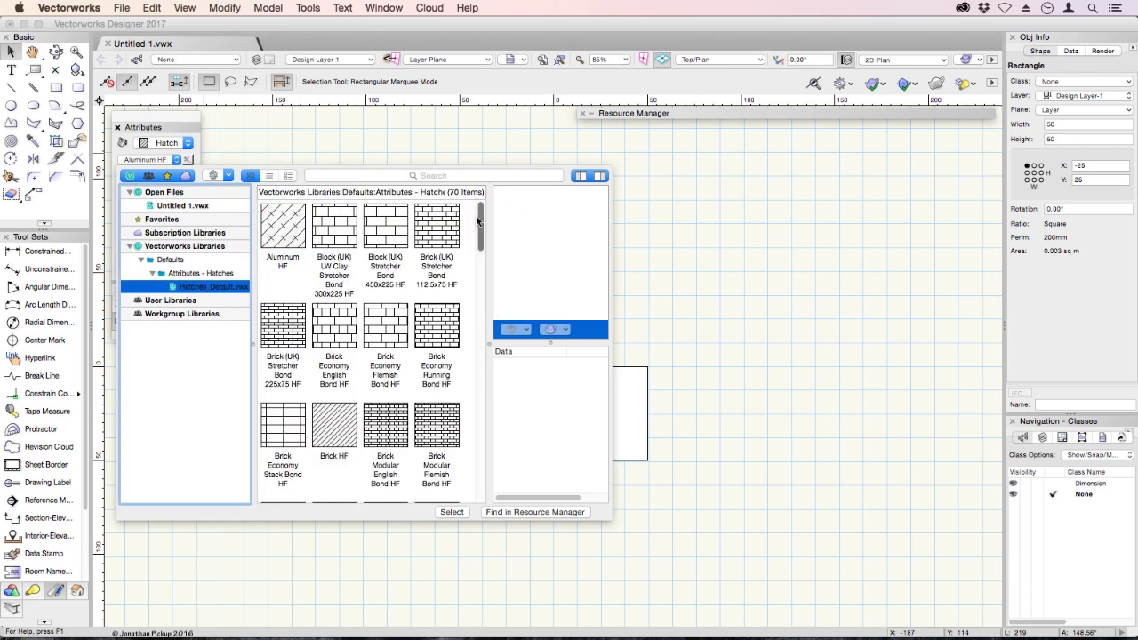
left_click_drag(480, 230, 483, 306)
left_click(386, 358)
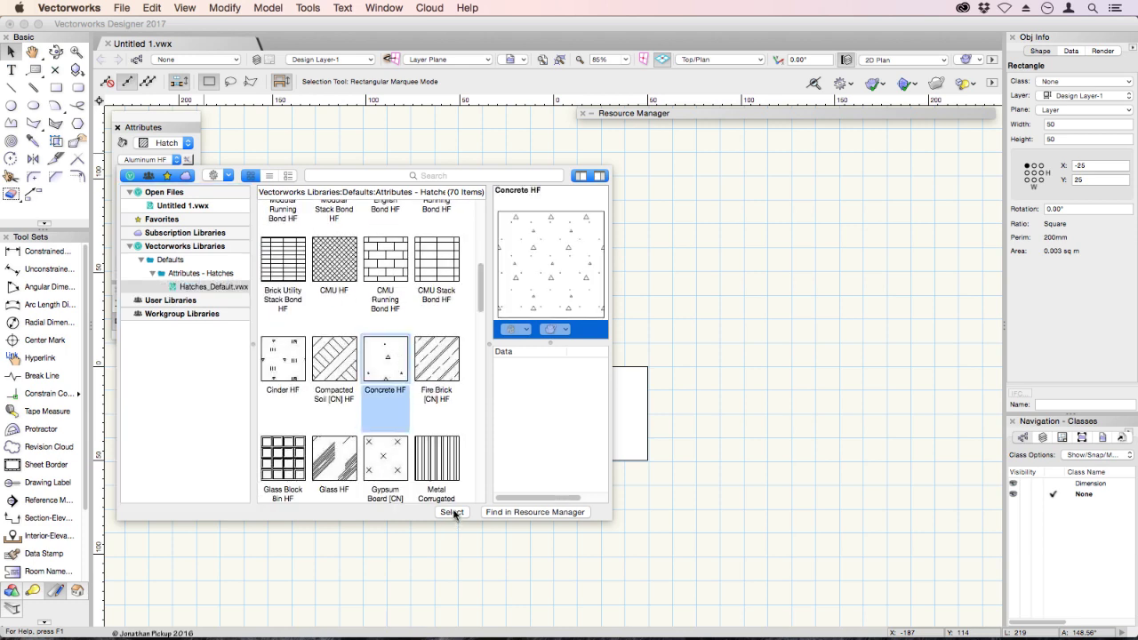
left_click(451, 512)
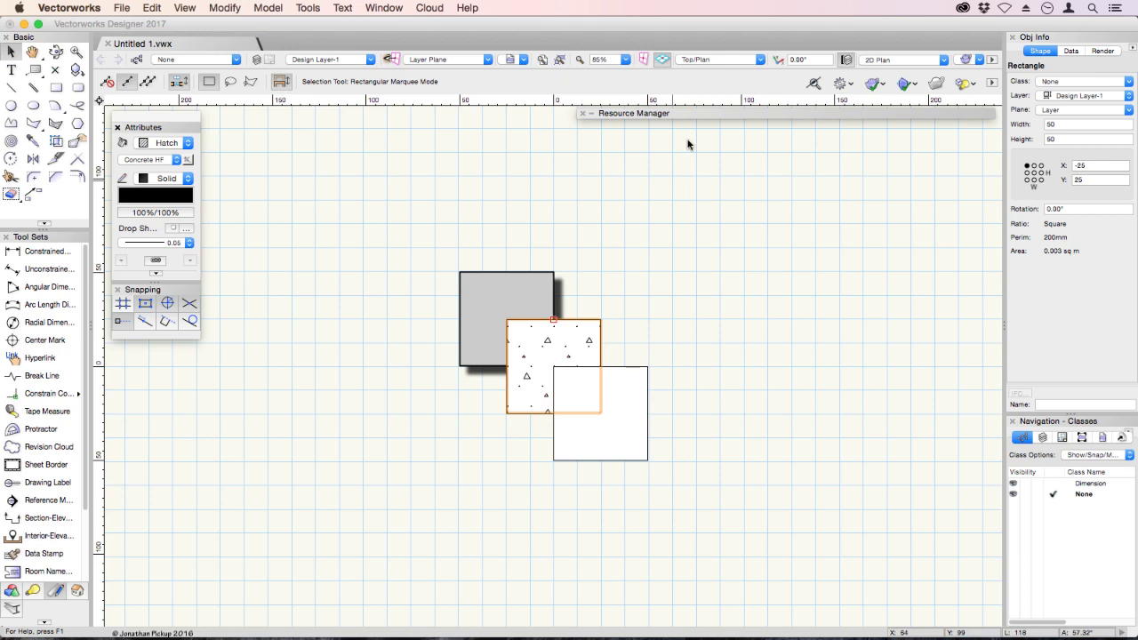
- Expand the Resource Manager and apply the Aluminum HF hatch from Untitled 1.vwx to the middle square
double_click(699, 115)
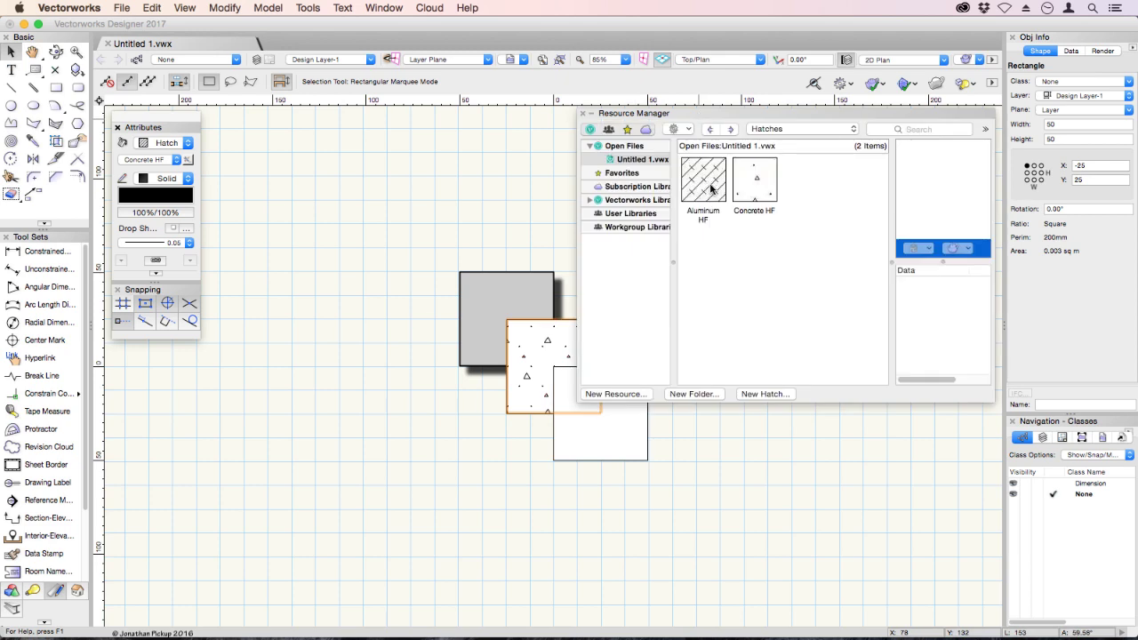
left_click(708, 190)
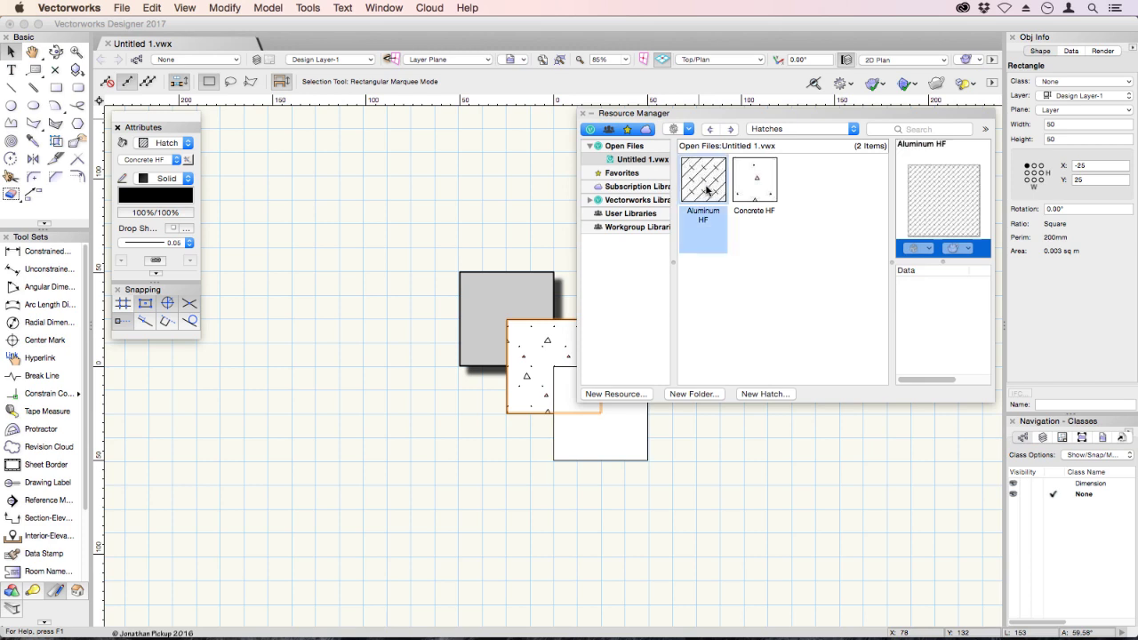
mouse_move(708, 191)
left_mouse_down()
mouse_move(703, 233)
mouse_move(616, 313)
mouse_move(548, 347)
left_mouse_up()
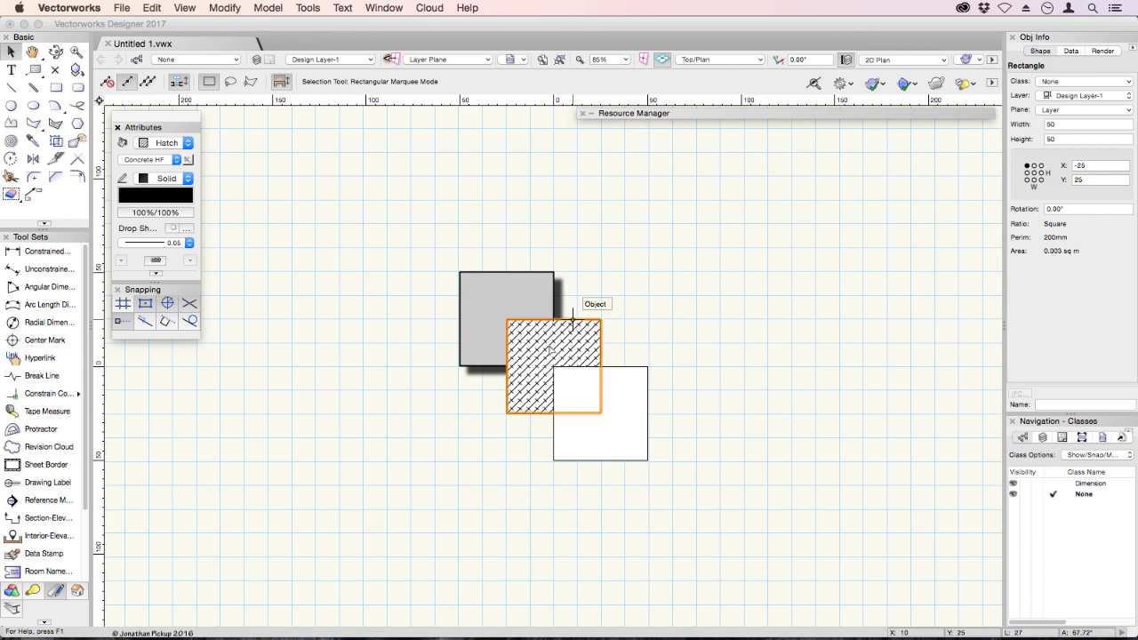
- Change the fill style of the front, lower-right square to Gradient
left_click(636, 399)
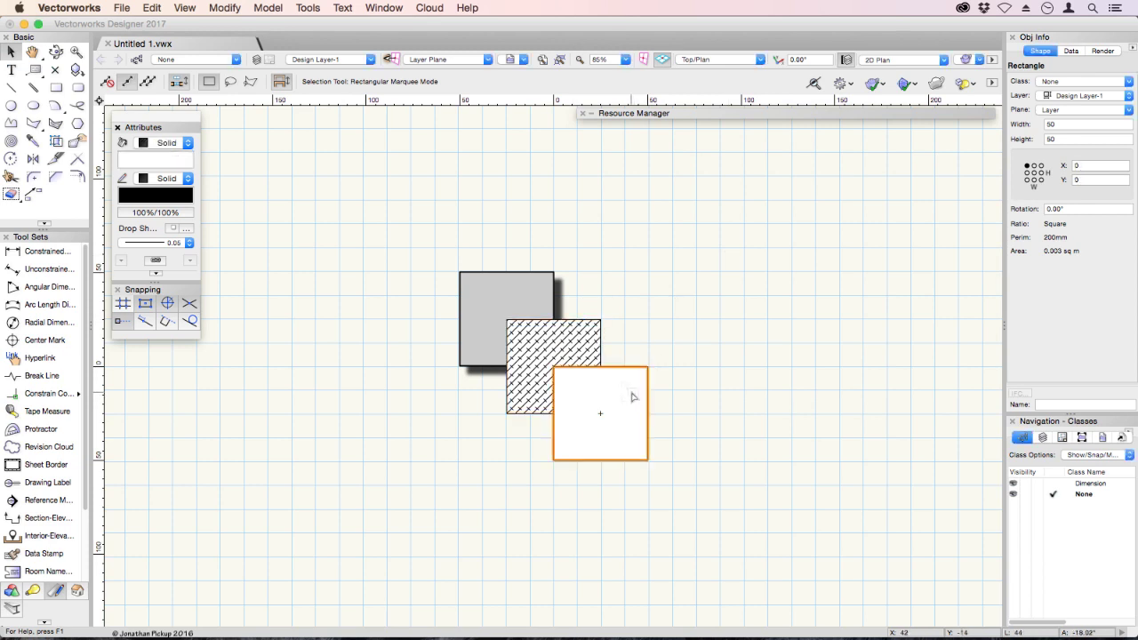
left_click(185, 143)
left_click(173, 196)
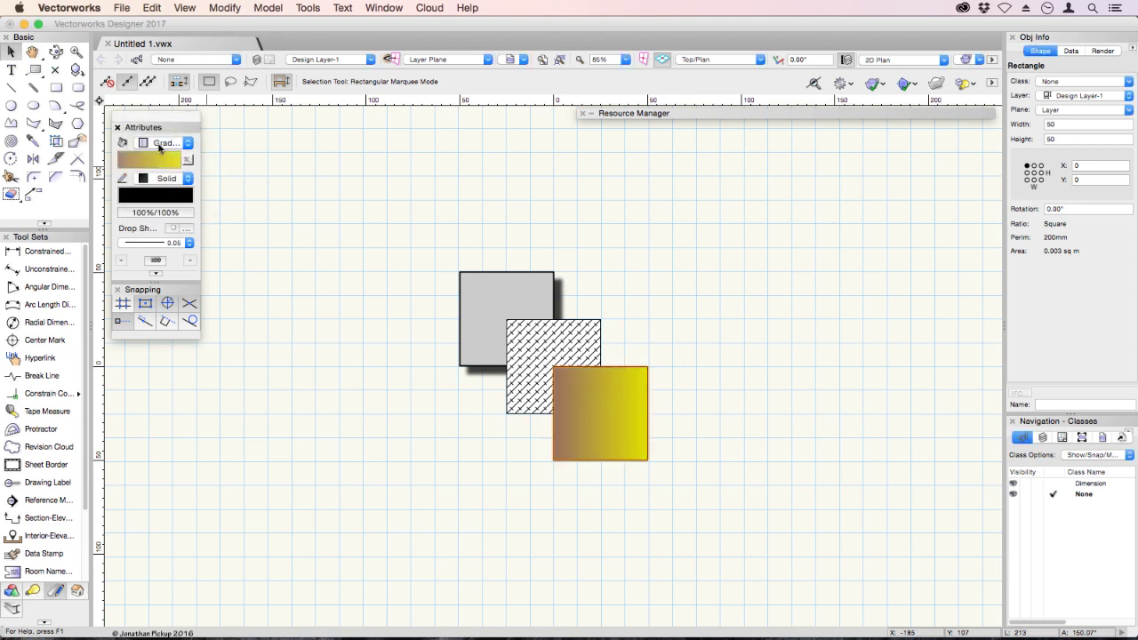
- Replace the front square's gradient with Grayscale GR from the Gradients.vwx file in the default Vectorworks Libraries
left_click(151, 164)
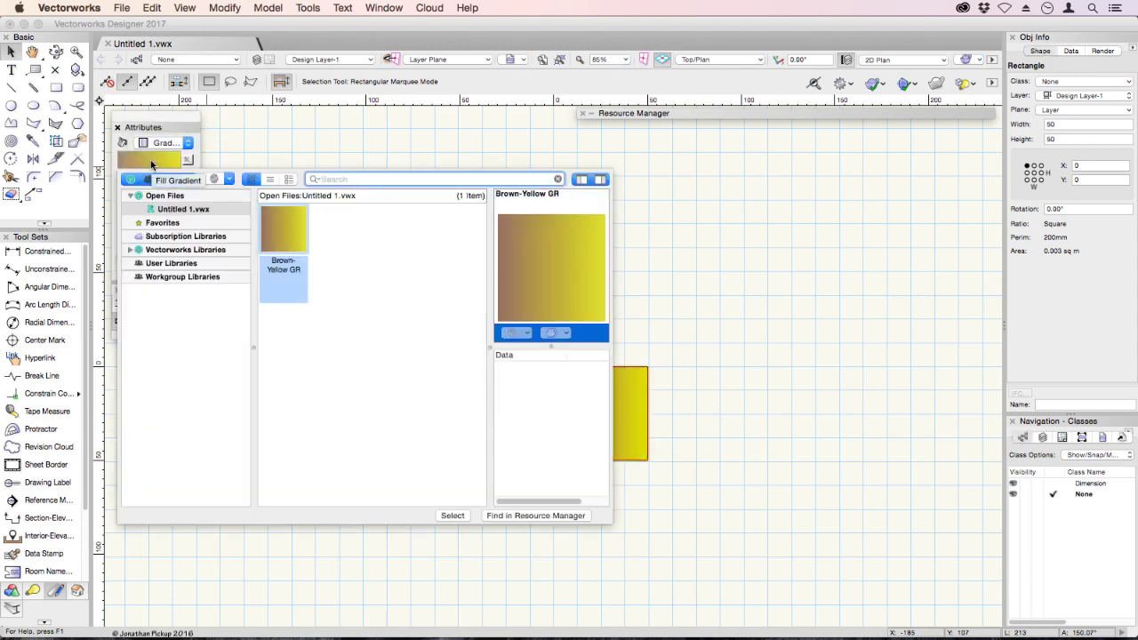
left_click(131, 250)
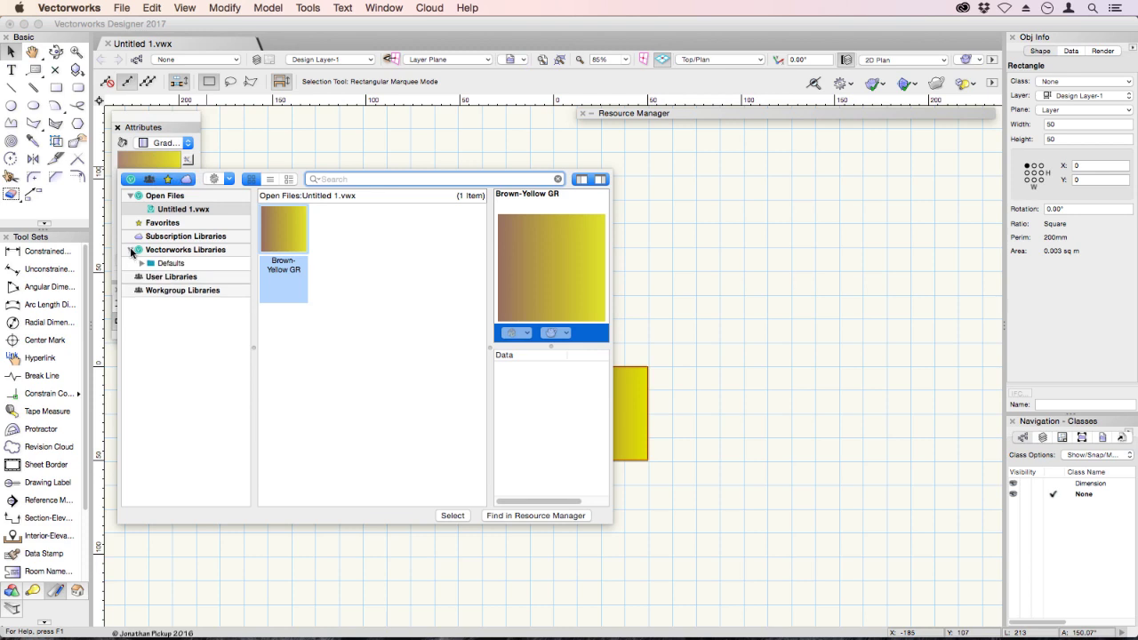
left_click(142, 263)
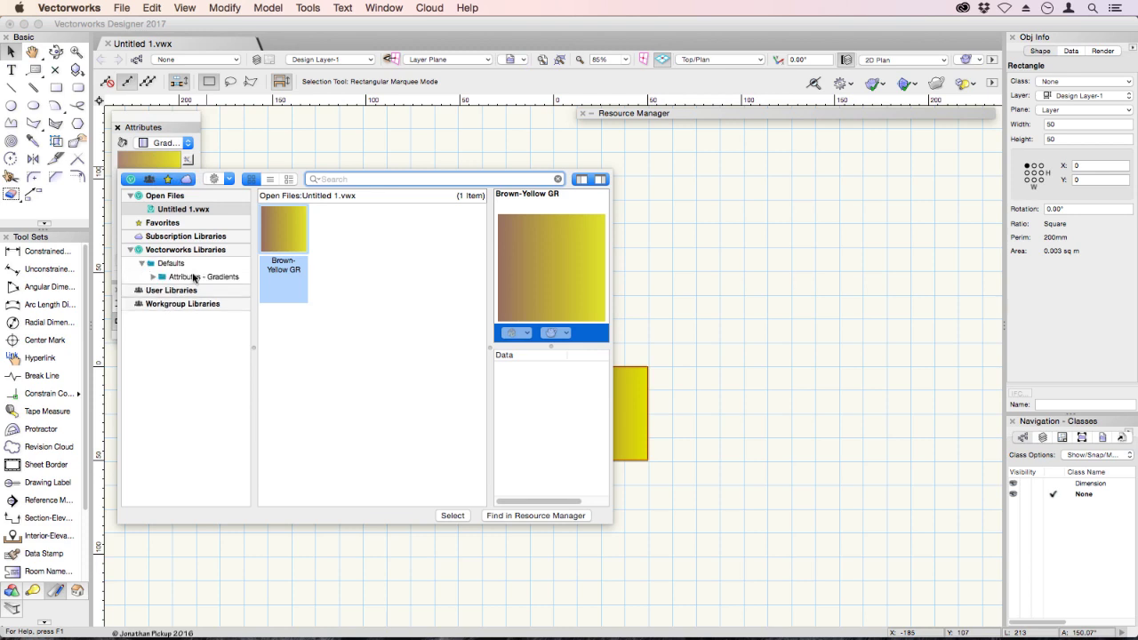
left_click(165, 281)
left_click(153, 276)
left_click(201, 290)
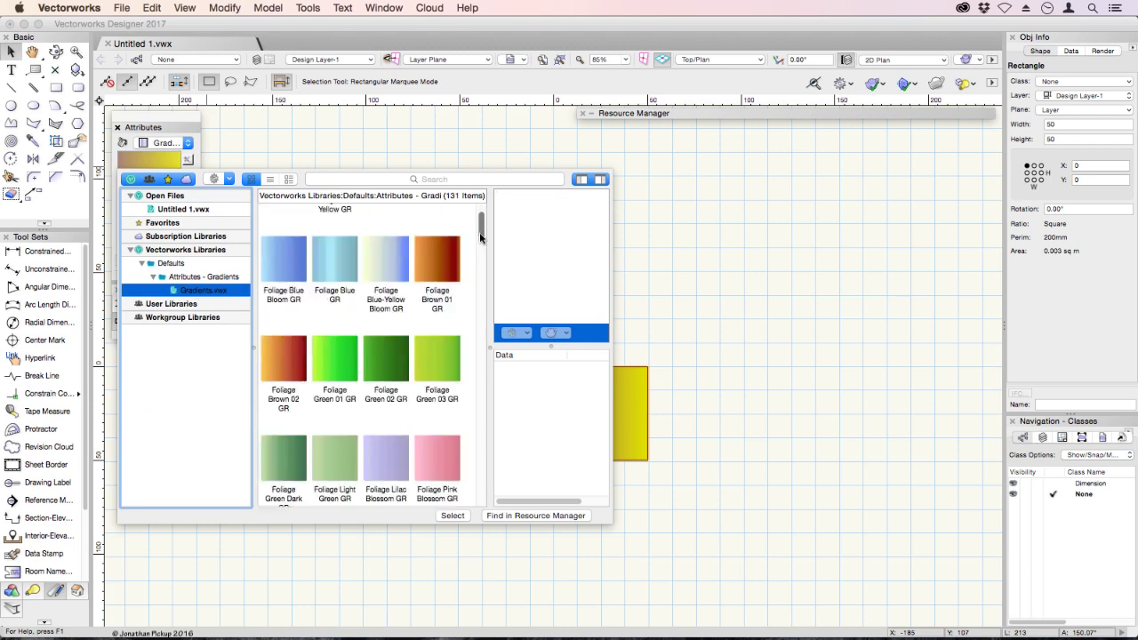
left_click_drag(481, 255, 482, 272)
left_click(331, 235)
left_click(451, 514)
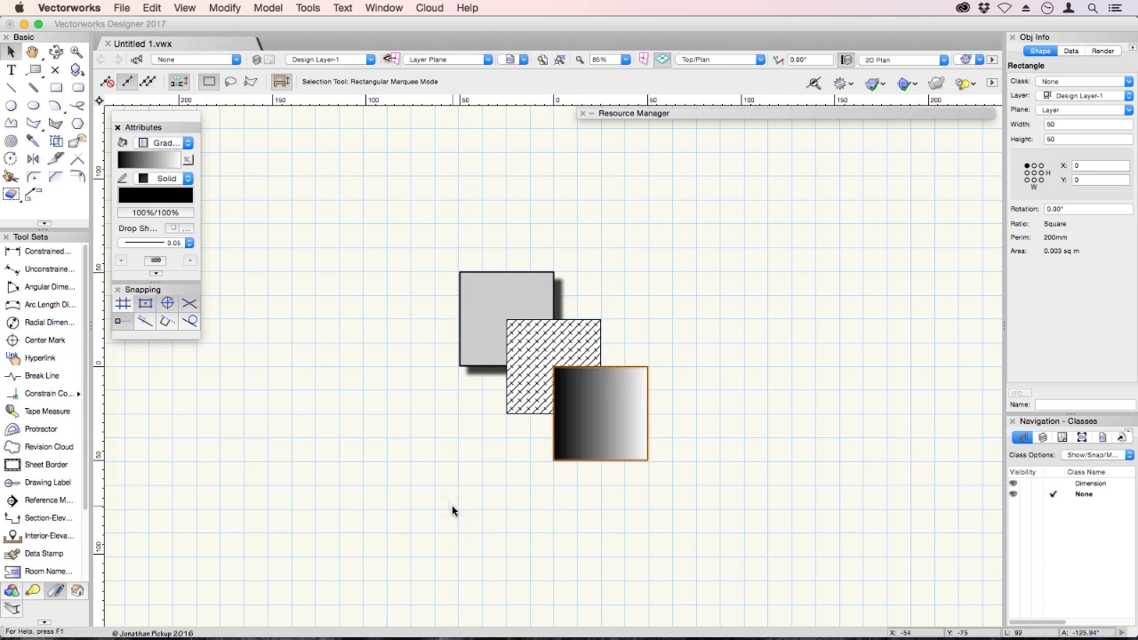
- Show the Gradients resources of Untitled 1.vwx in the Resource Manager and apply Brown-Yellow GR to the front square
left_click(712, 114)
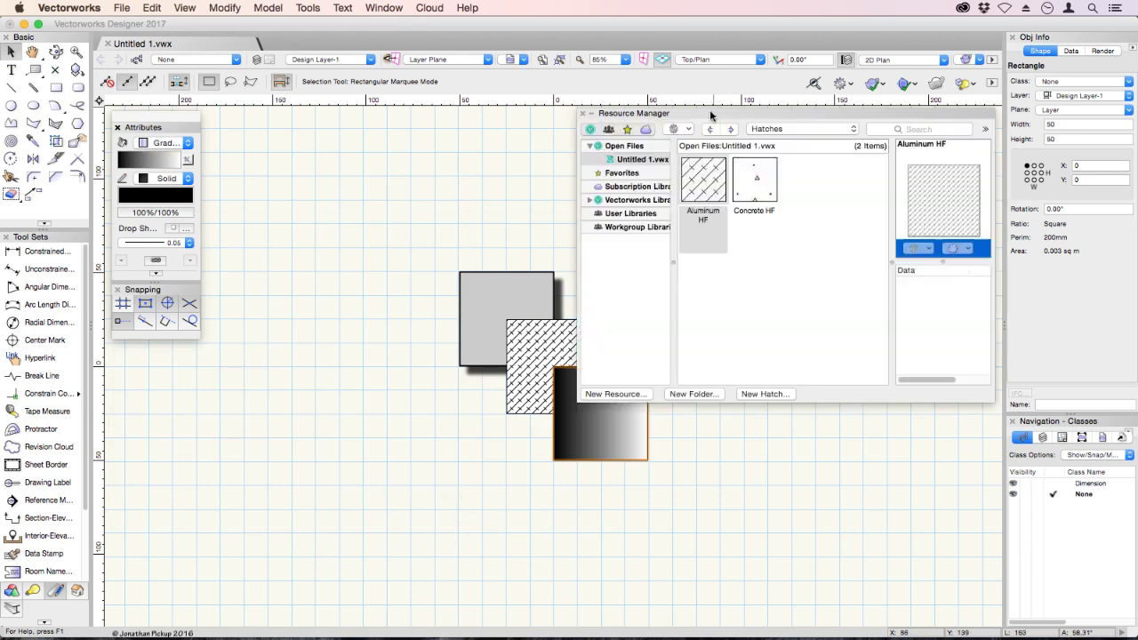
left_click(767, 130)
left_click(767, 119)
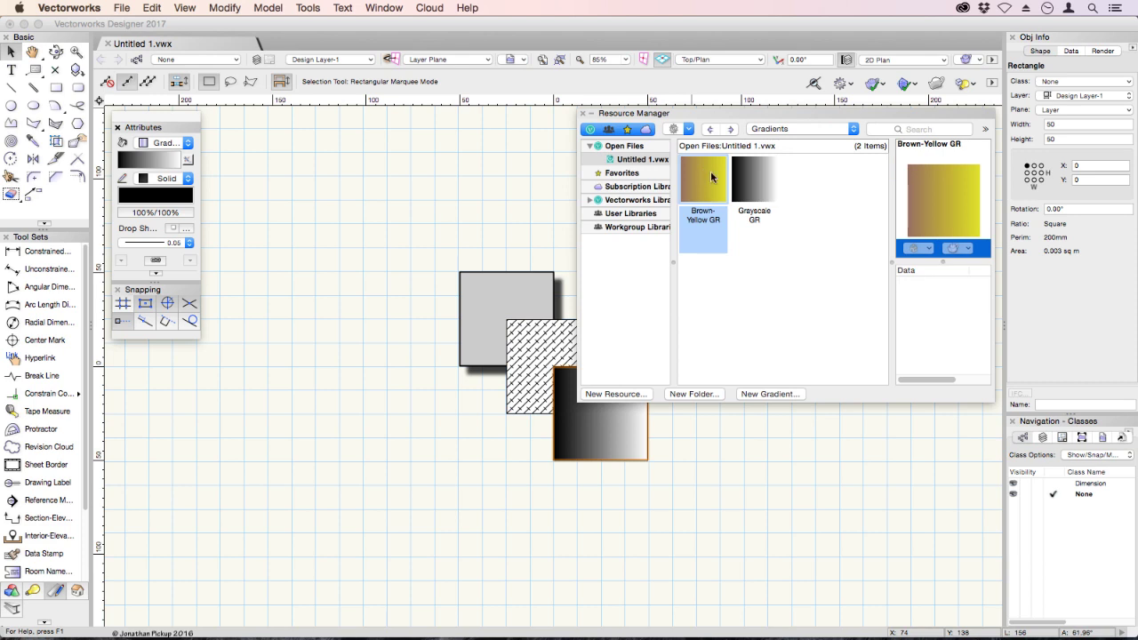
left_click_drag(710, 171, 611, 425)
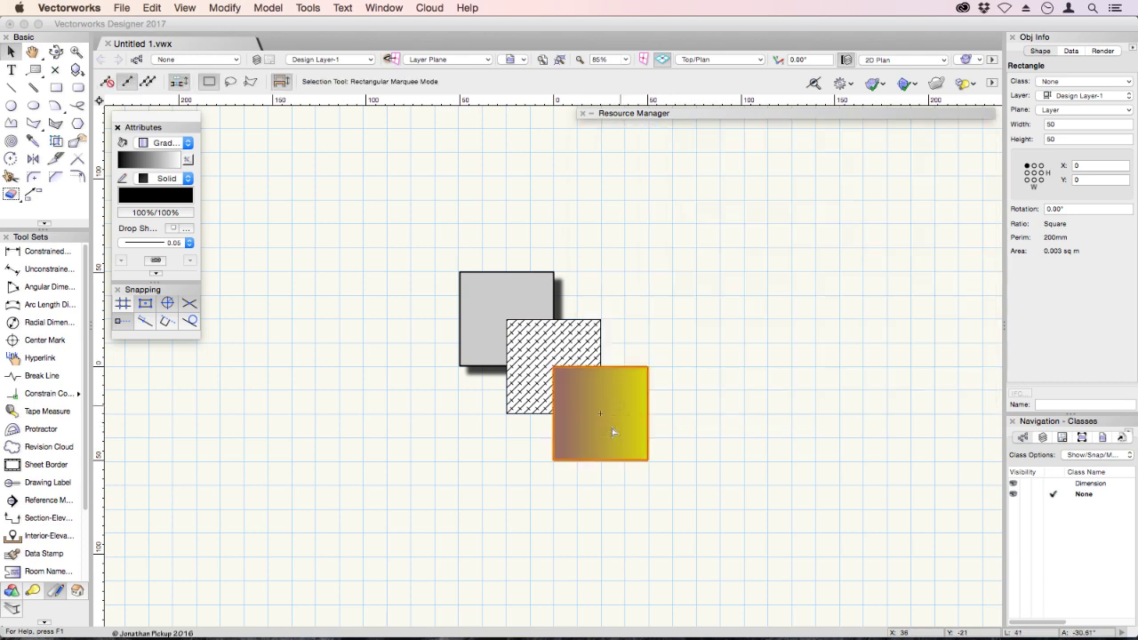
- Turn off the drop shadow of the grey square and deselect it
left_click(534, 391)
left_click(485, 343)
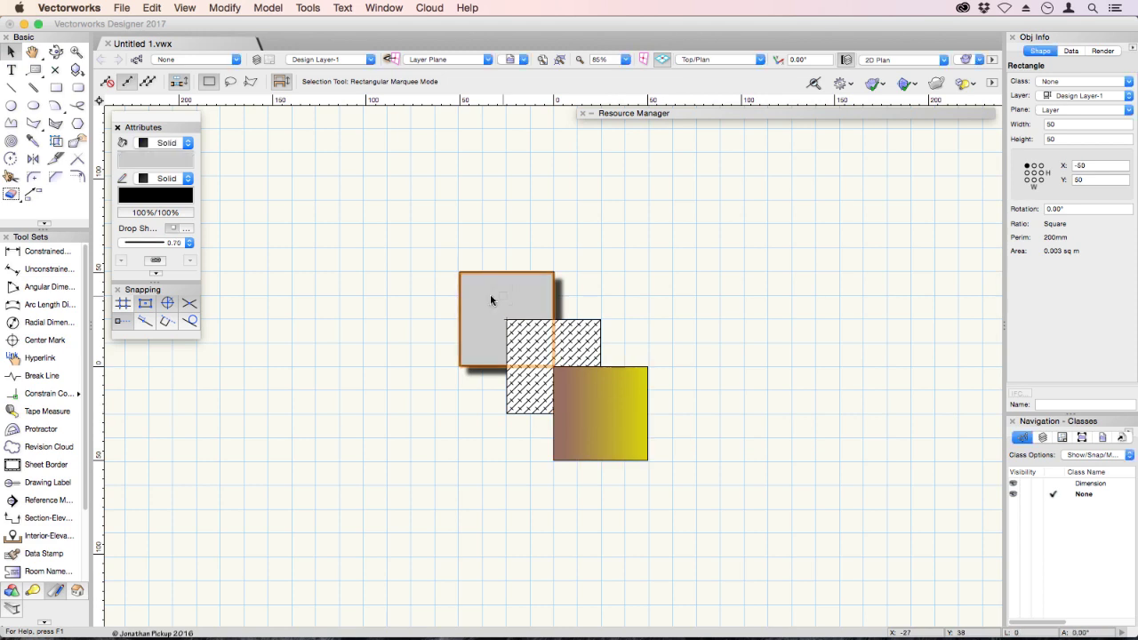
left_click(174, 230)
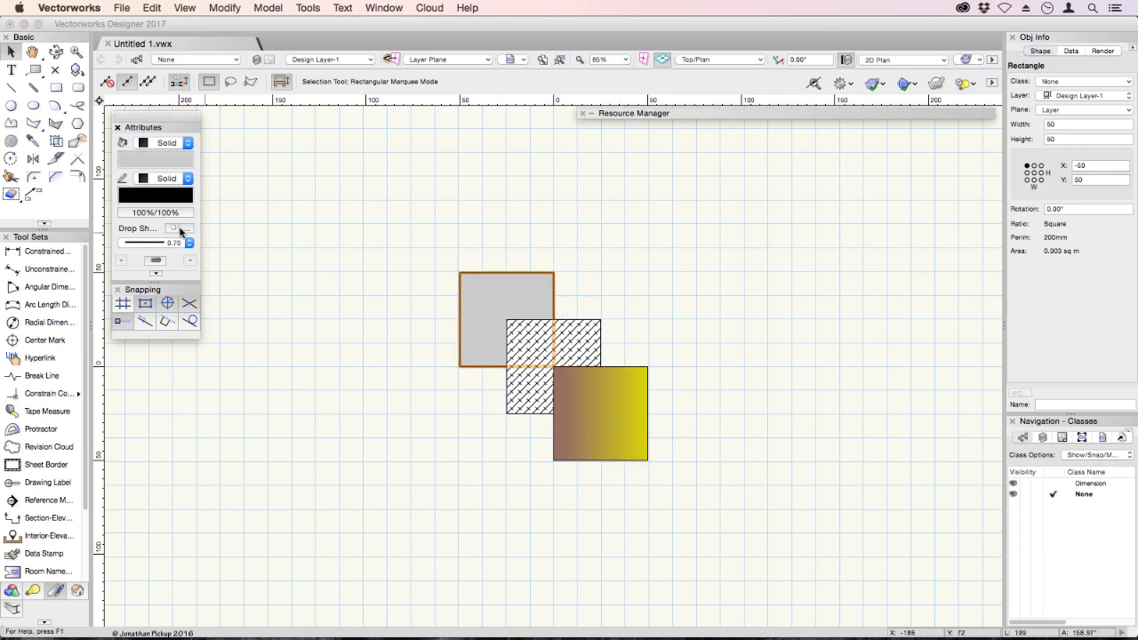
left_click(359, 155)
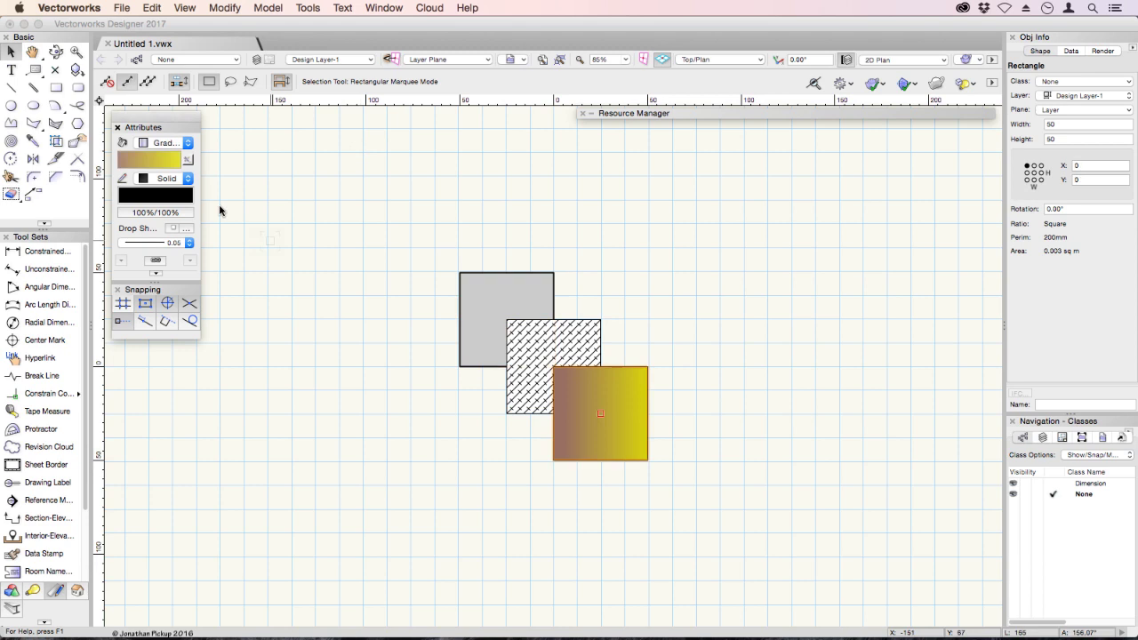
- Set the front square's gradient type to Radial in the Gradient Settings, trying Angular along the way
left_click(597, 400)
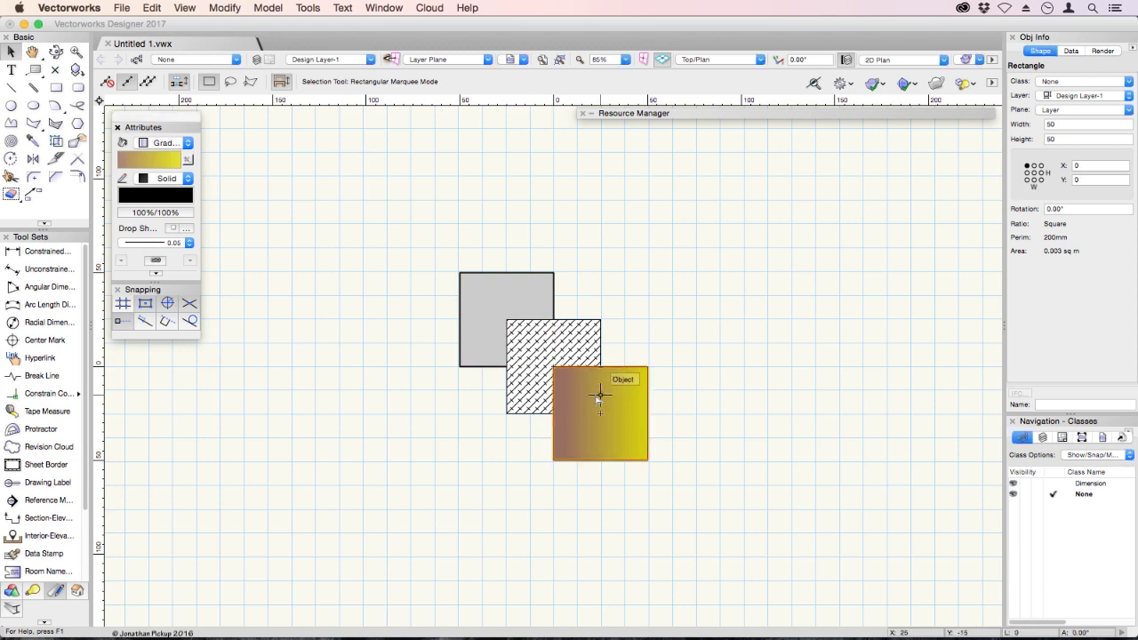
left_click(188, 163)
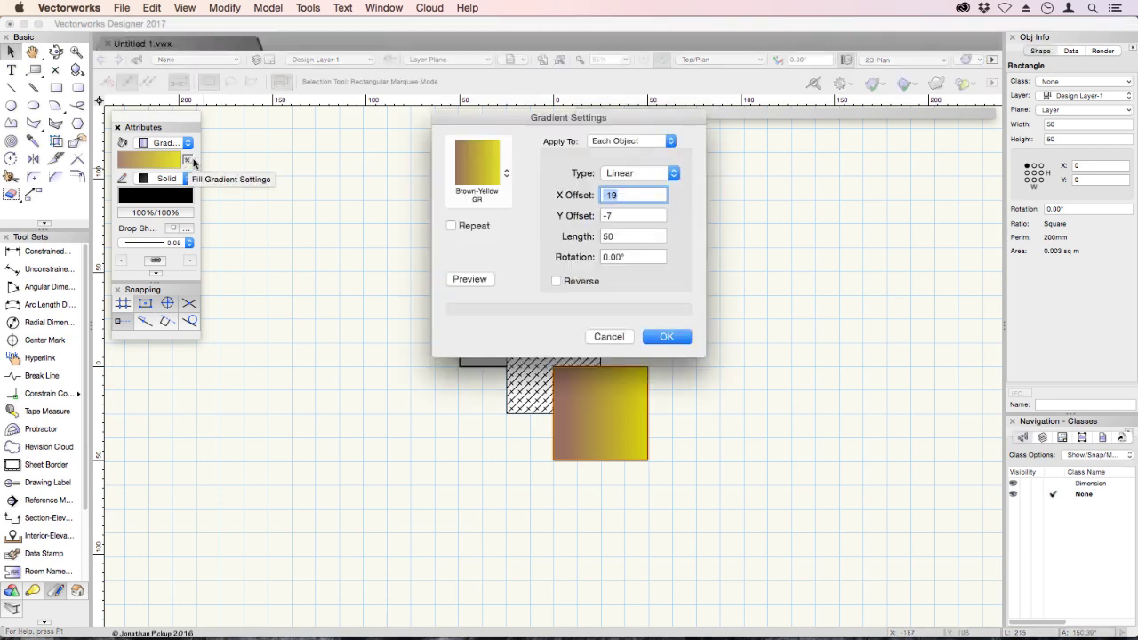
left_click(655, 172)
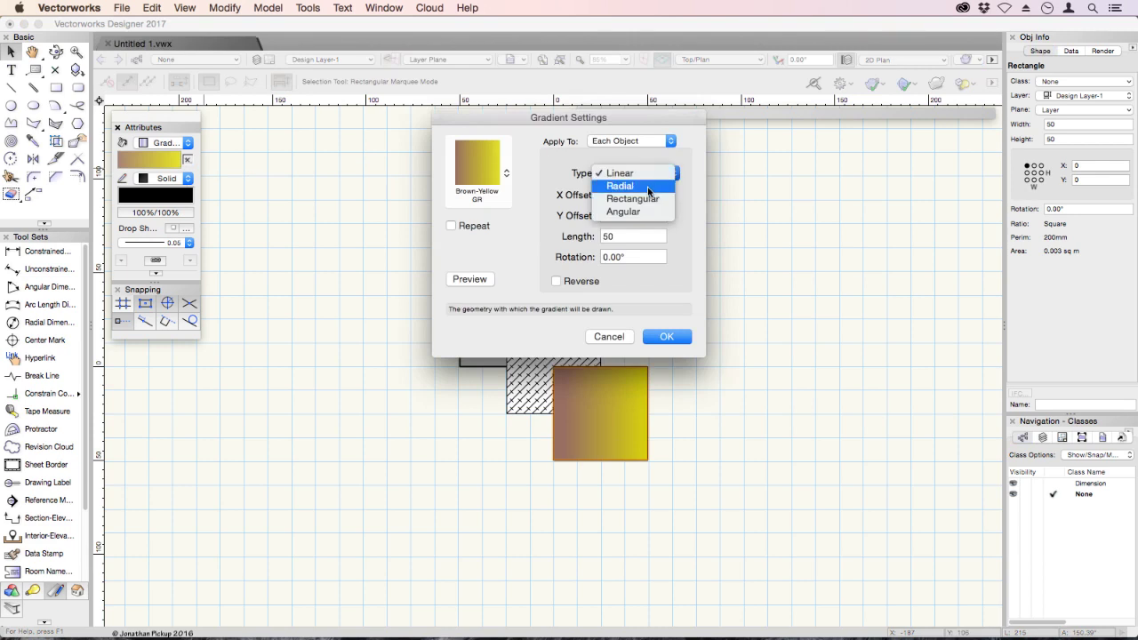
left_click(649, 187)
left_click(649, 173)
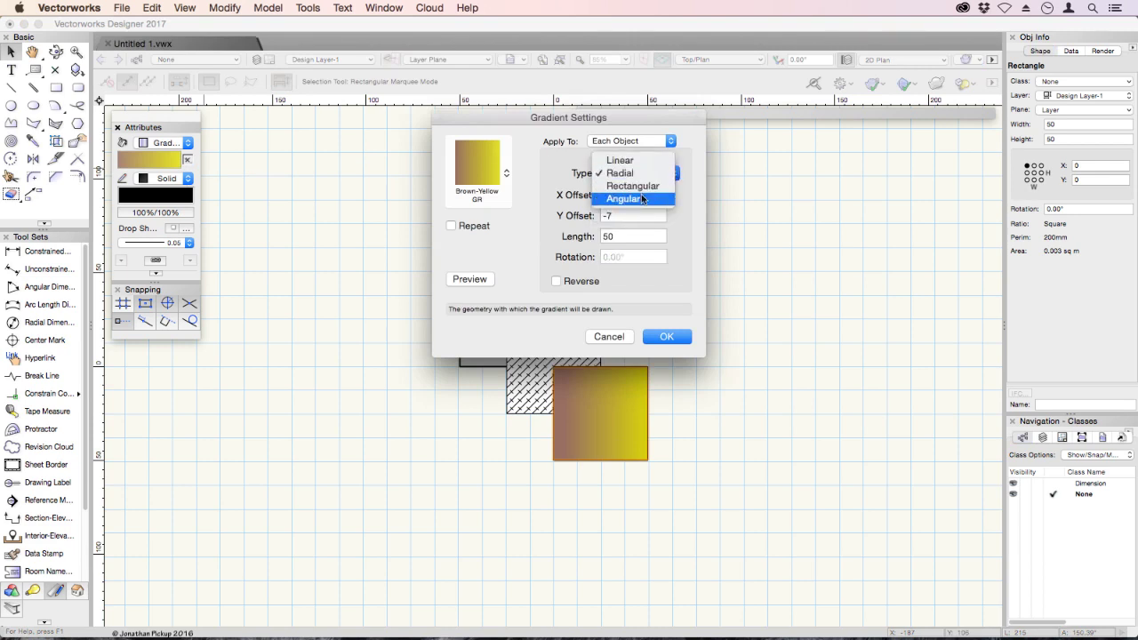
left_click(642, 197)
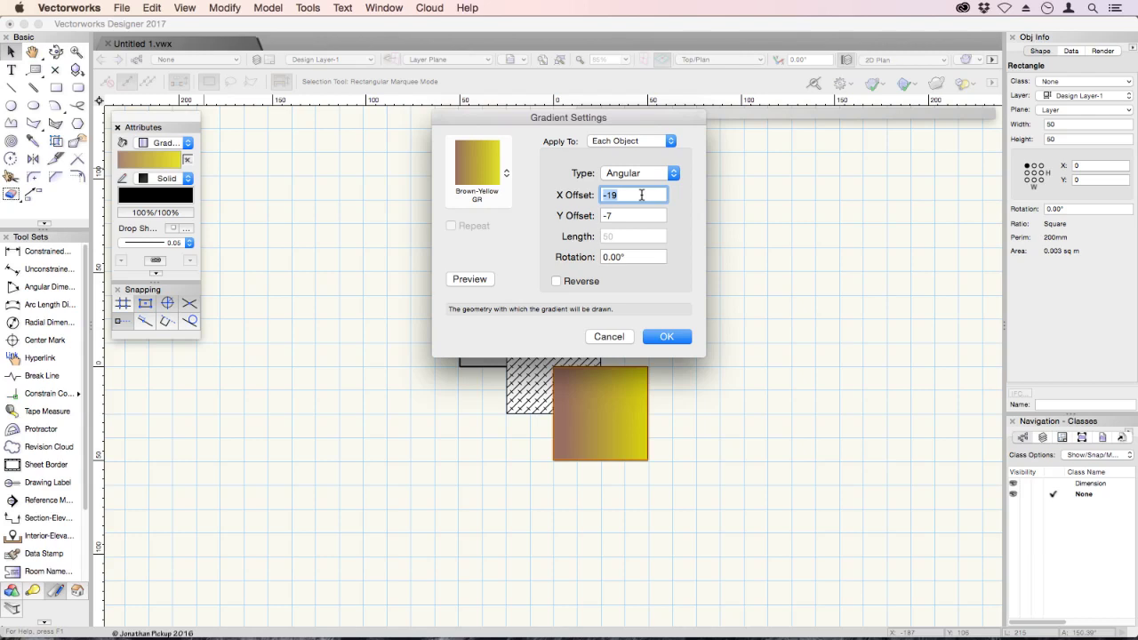
left_click(655, 175)
left_click(650, 155)
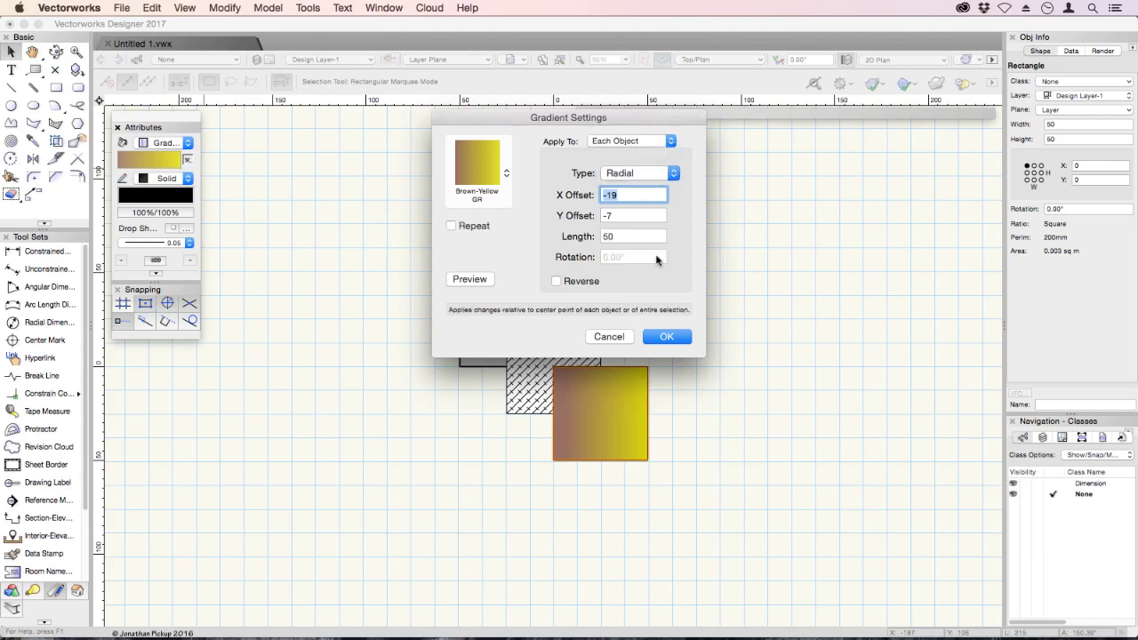
left_click(666, 337)
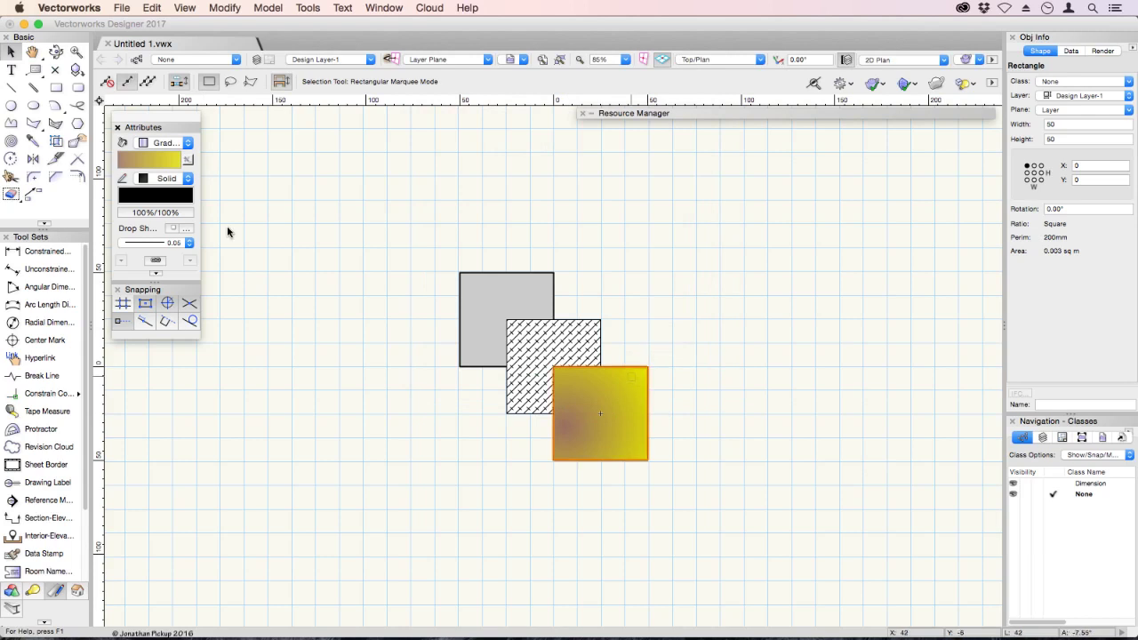
- Use the Attribute Mapping tool to reposition the front square's radial gradient so its centre sits at the middle of the top edge
left_click(56, 142)
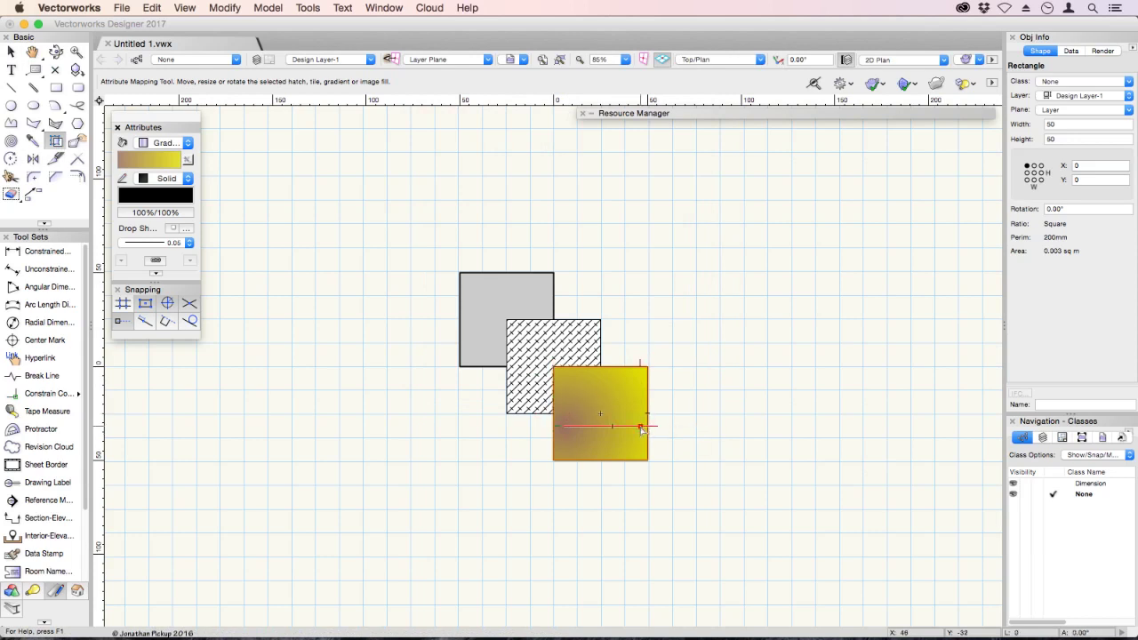
left_click_drag(655, 427, 600, 369)
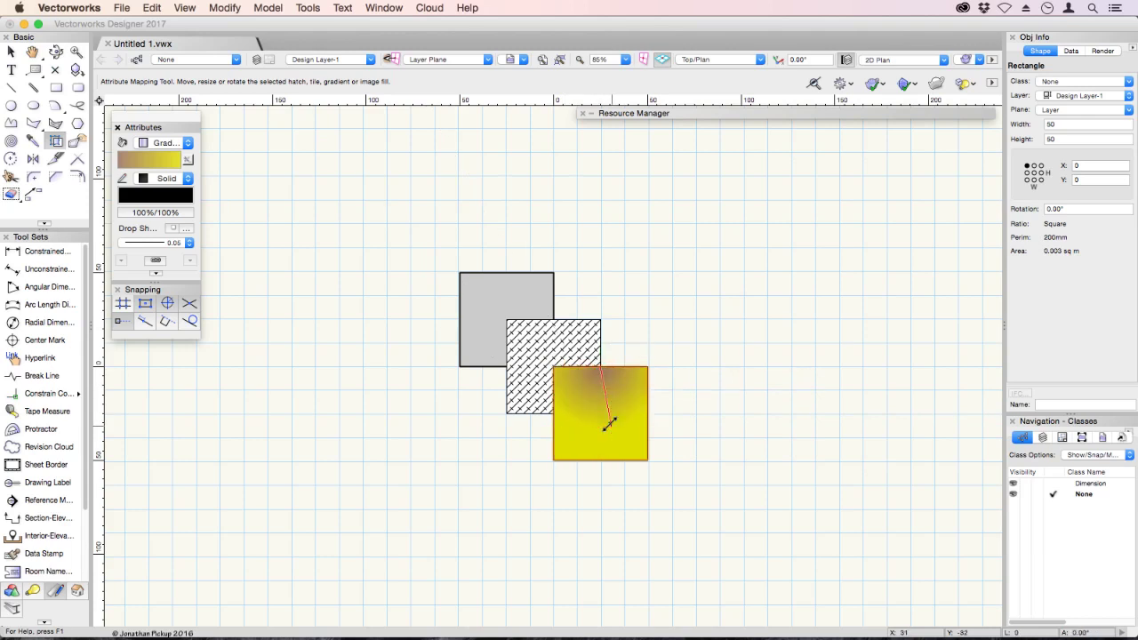